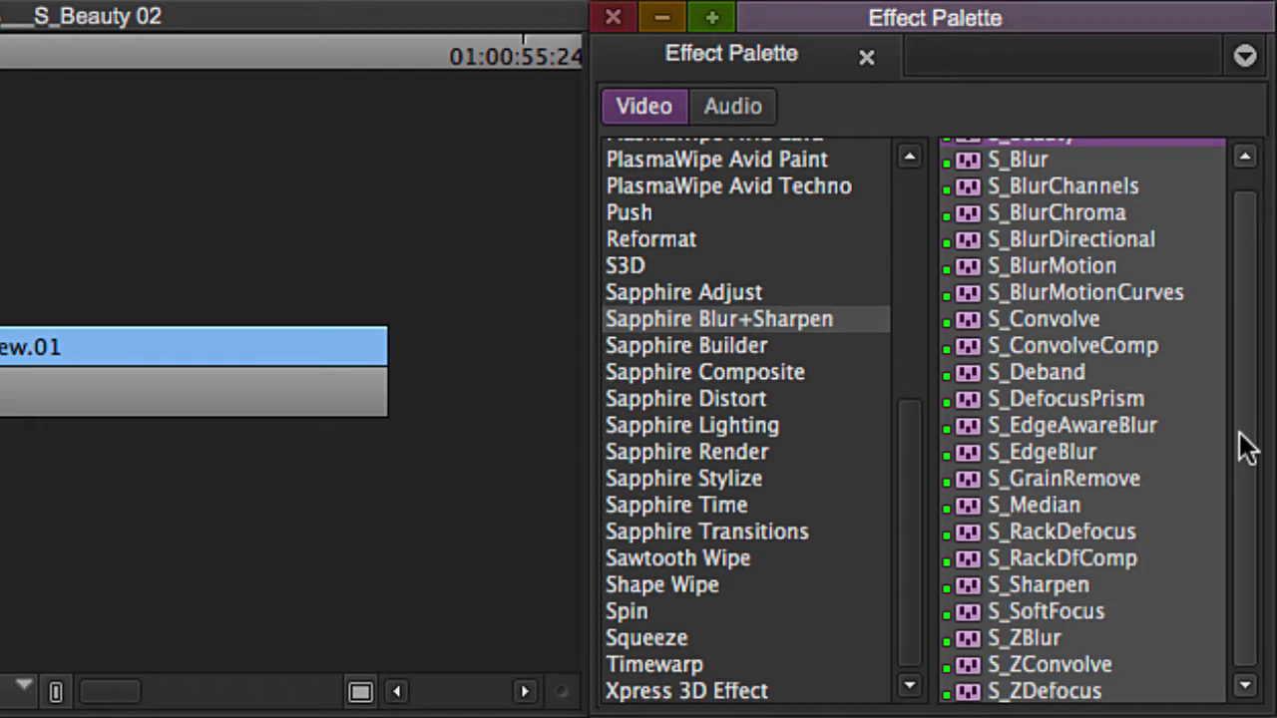
# Examine the unprocessed skin on the subject's face close up in the interview clip, from mouth and chin to eyes and forehead.
pyautogui.scroll(1, 1248, 439)
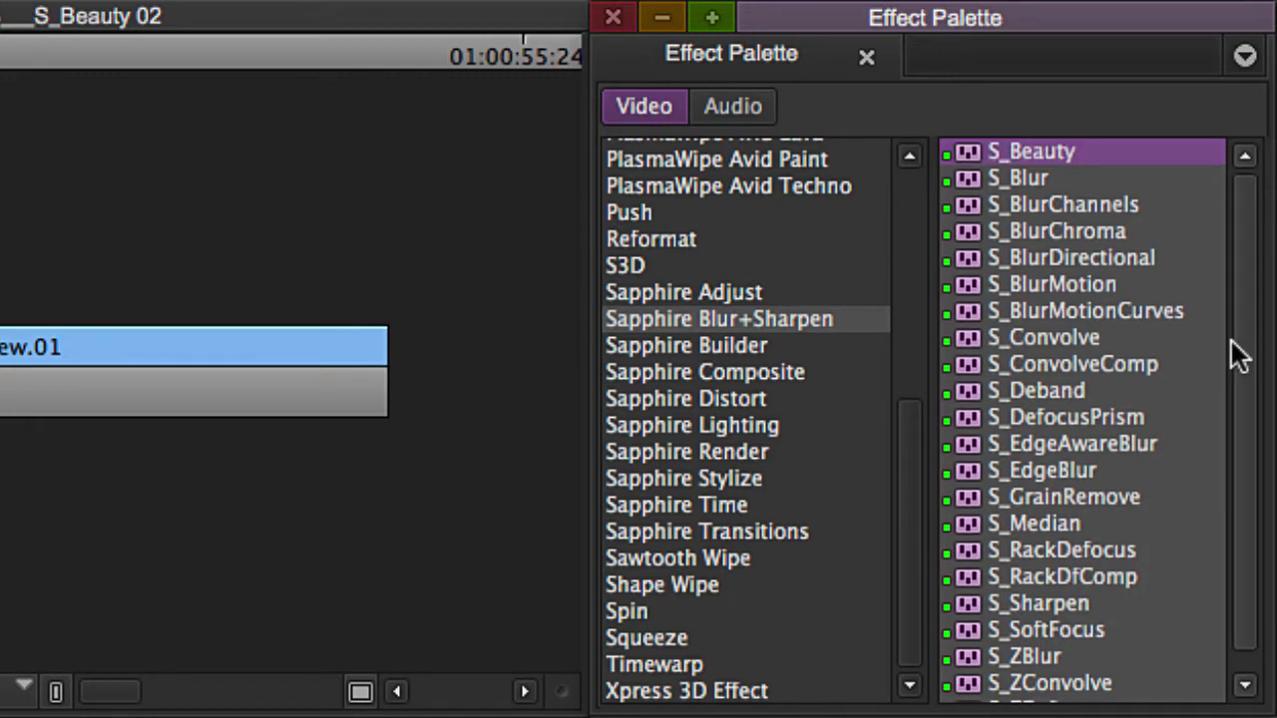
pyautogui.click(1010, 104)
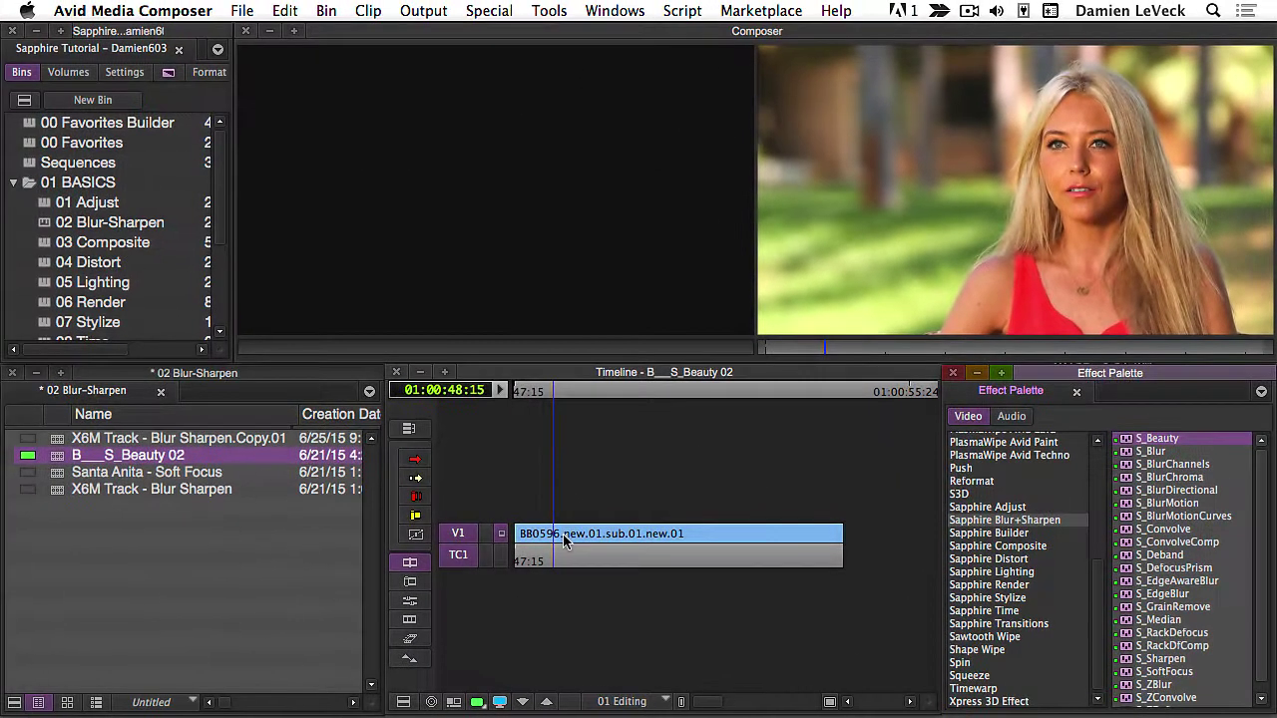
pyautogui.moveTo(564, 540); pyautogui.dragTo(645, 569)
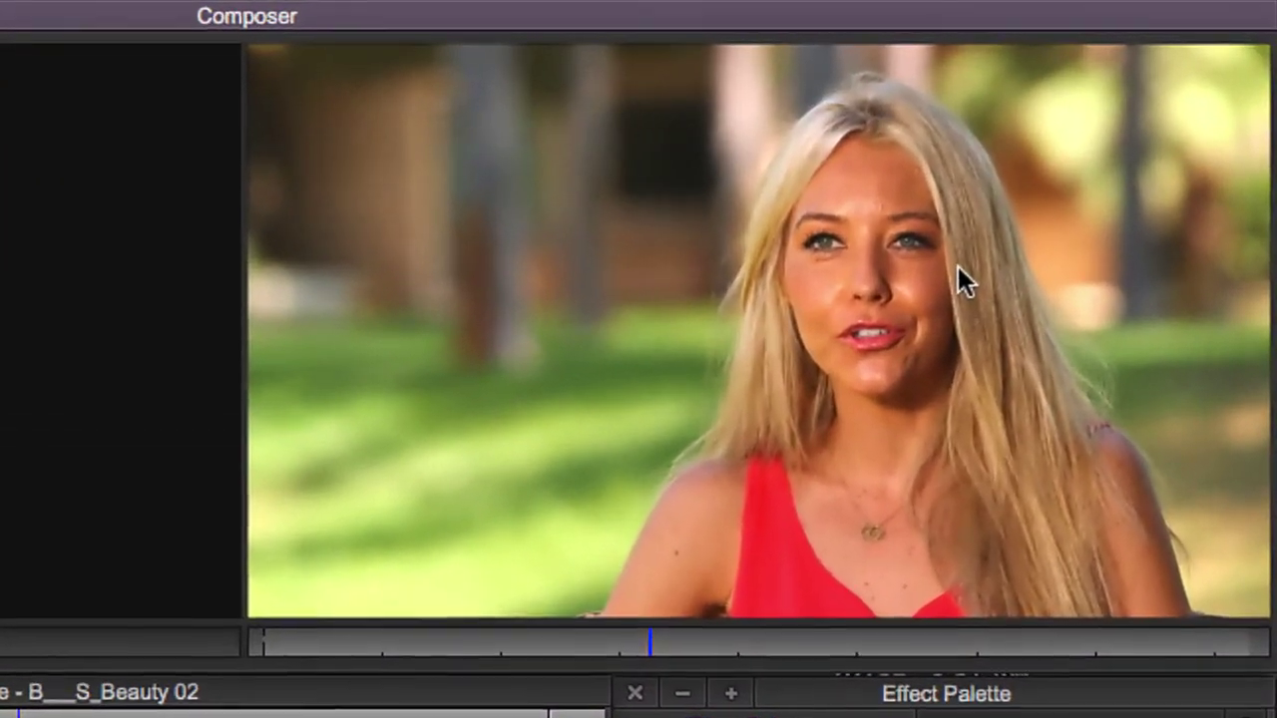
pyautogui.hotkey('ctrl', 'l')
pyautogui.moveTo(957, 264); pyautogui.dragTo(616, 194)
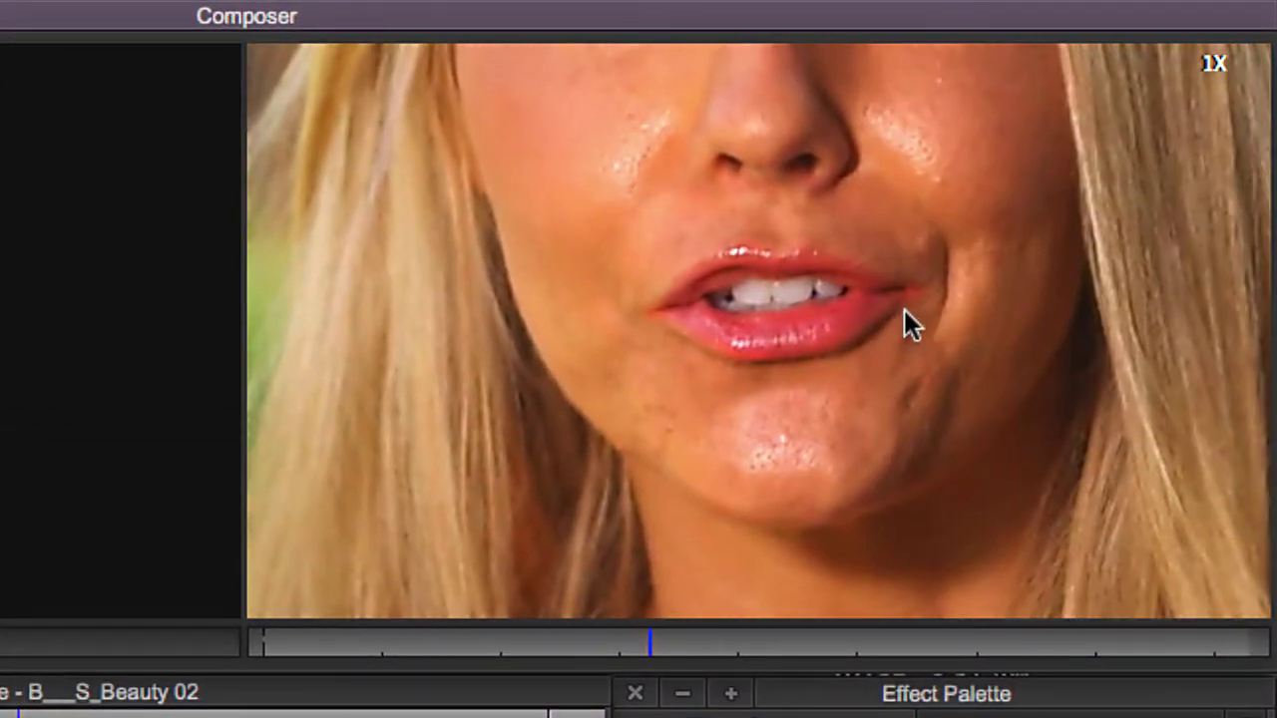
pyautogui.moveTo(936, 211); pyautogui.dragTo(891, 582)
pyautogui.moveTo(750, 339); pyautogui.dragTo(829, 456)
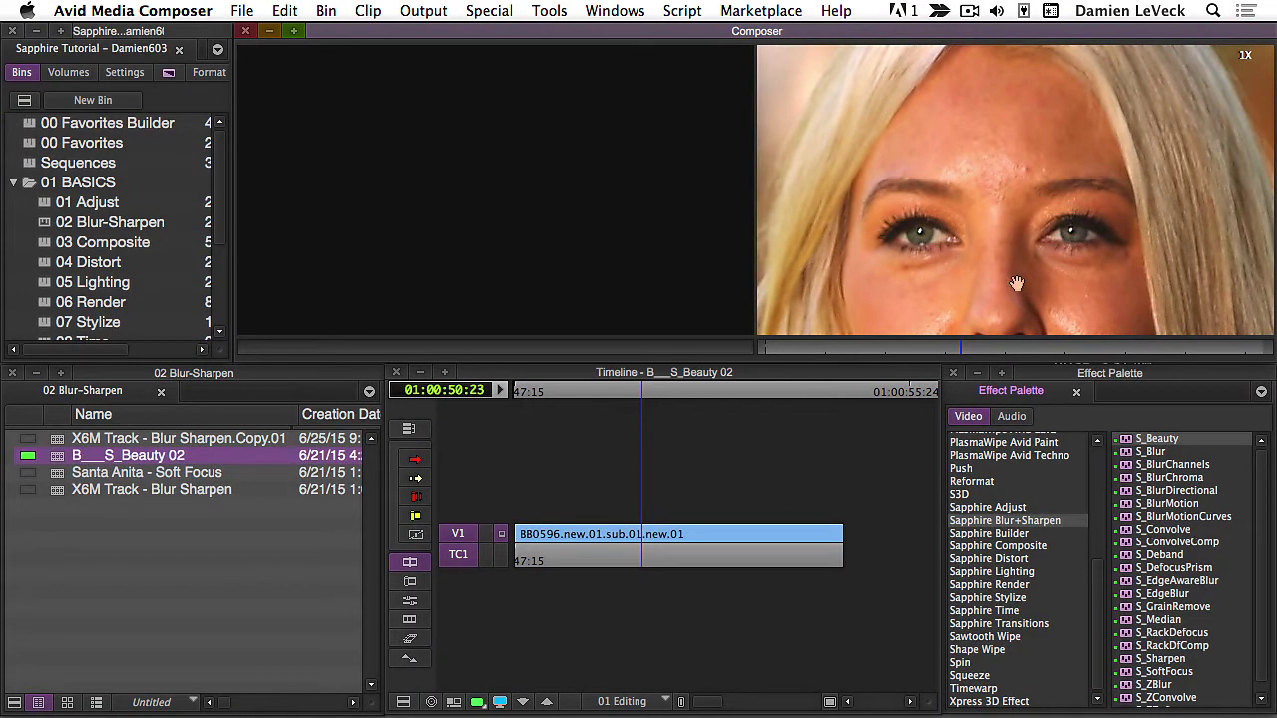
pyautogui.press('super+k')
# Apply the S_Beauty effect to the interview clip on V1 and play back the treated footage.
pyautogui.click(1115, 439)
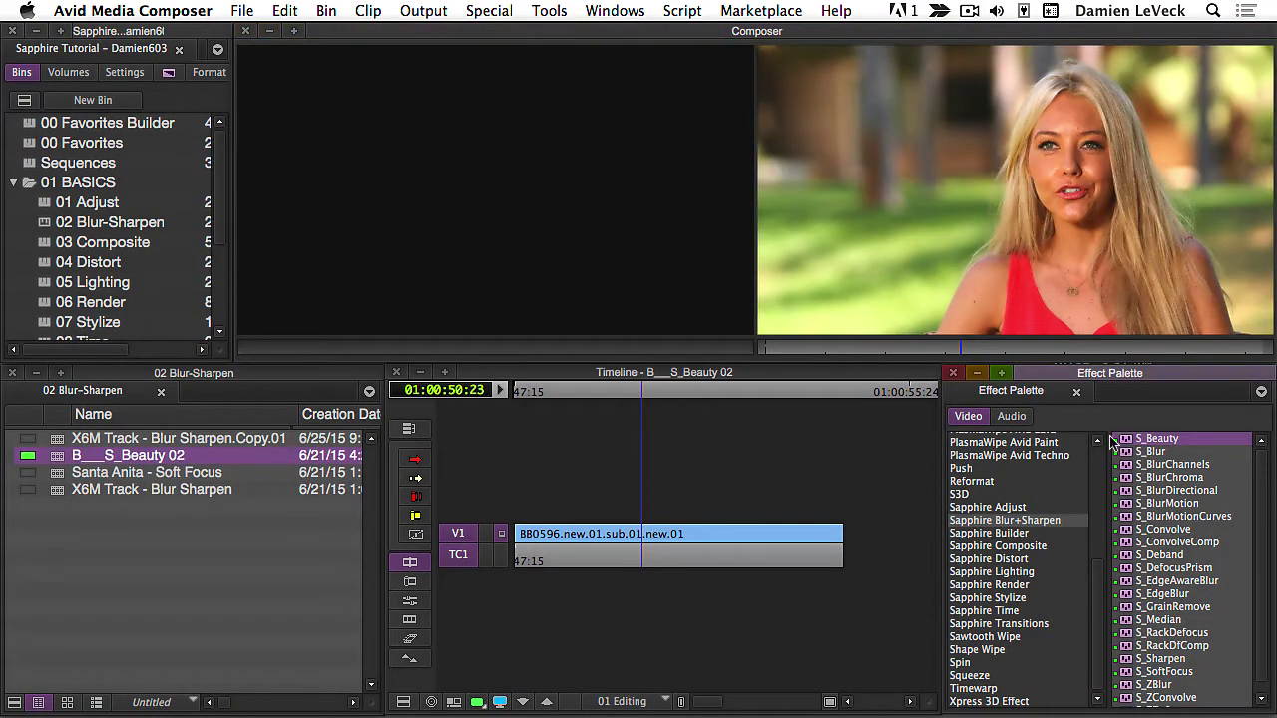
pyautogui.moveTo(1114, 442); pyautogui.dragTo(653, 539)
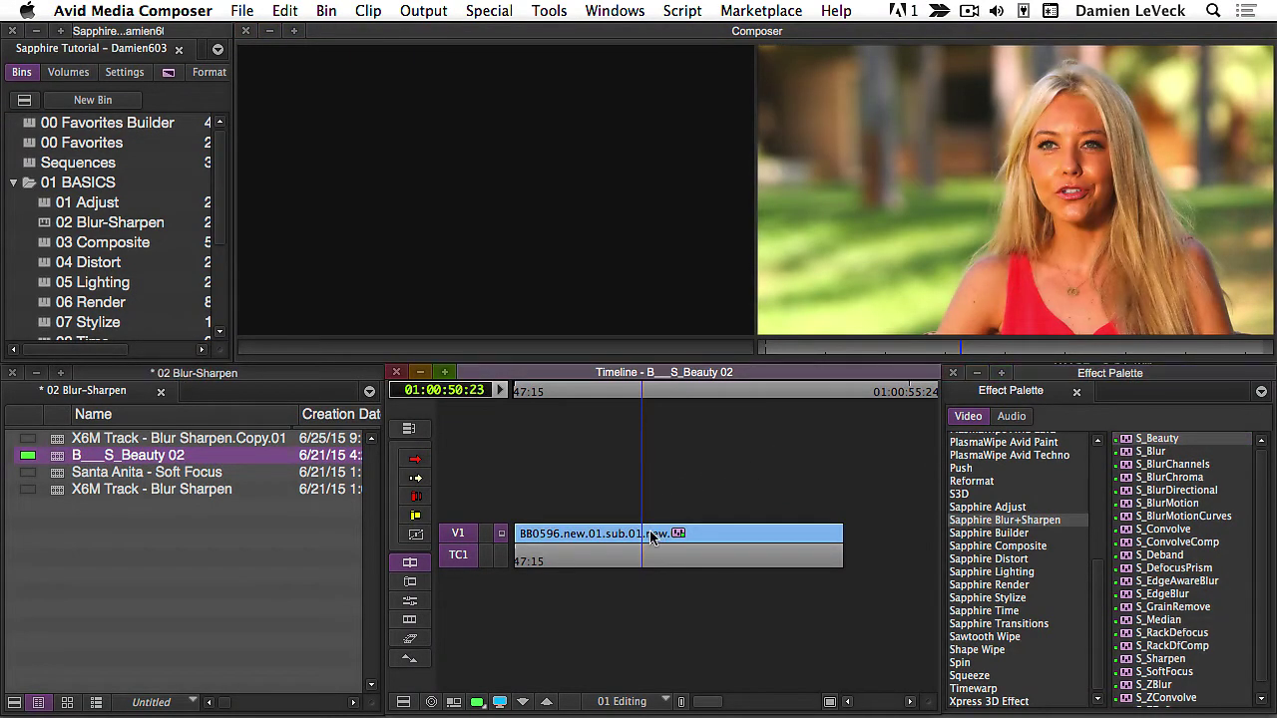
pyautogui.press('space')
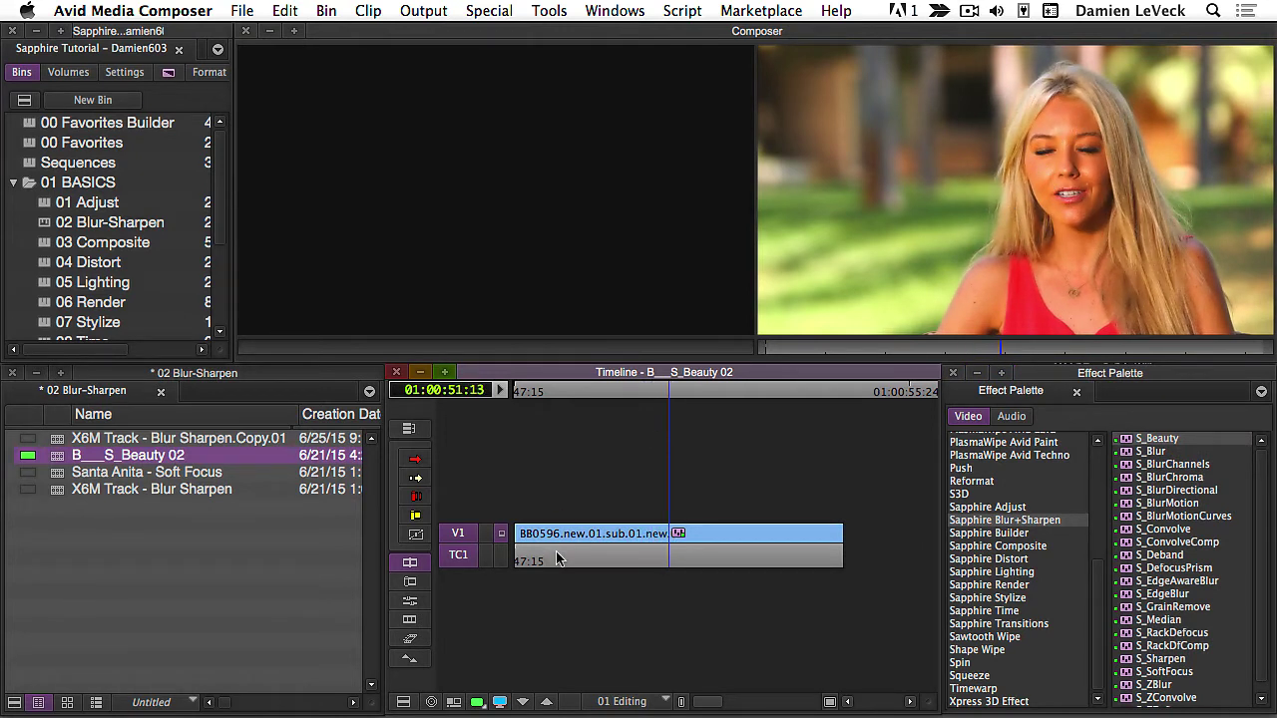
pyautogui.click(636, 535)
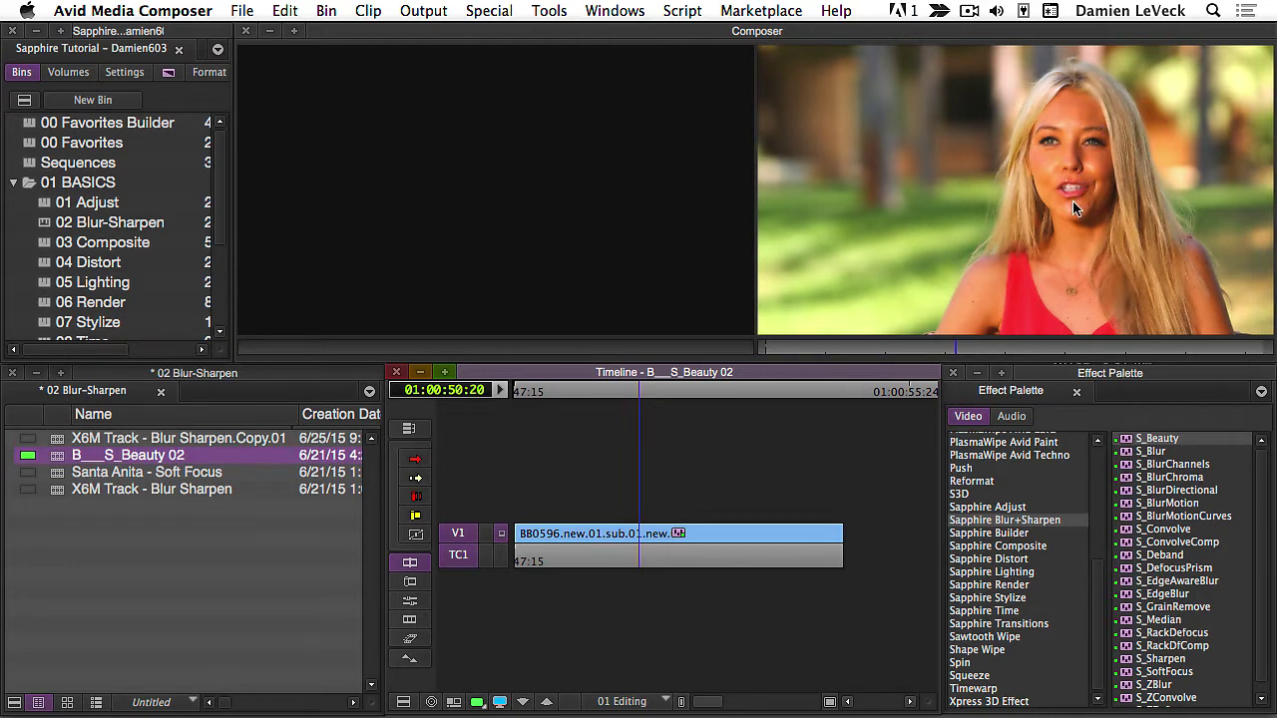
# Open the clip's S_Beauty settings for editing and set the effect's Show option to Skin Detect Mask.
pyautogui.press('F2')
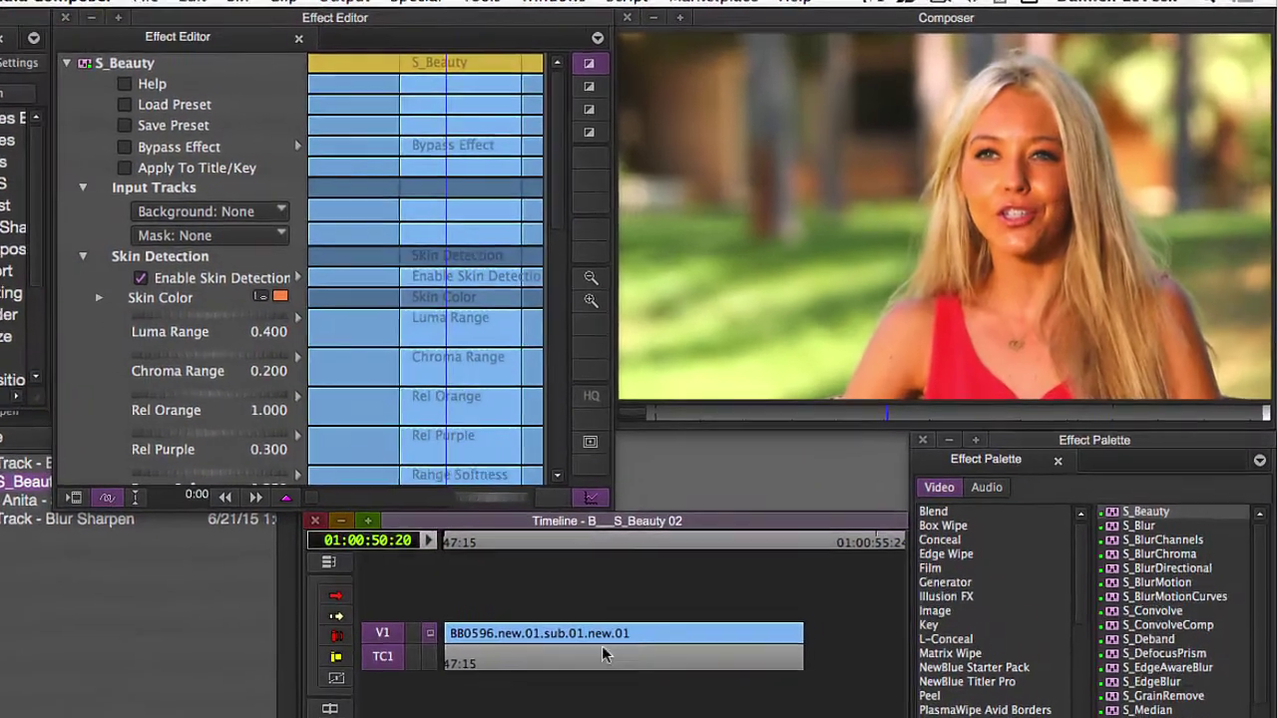
pyautogui.click(646, 594)
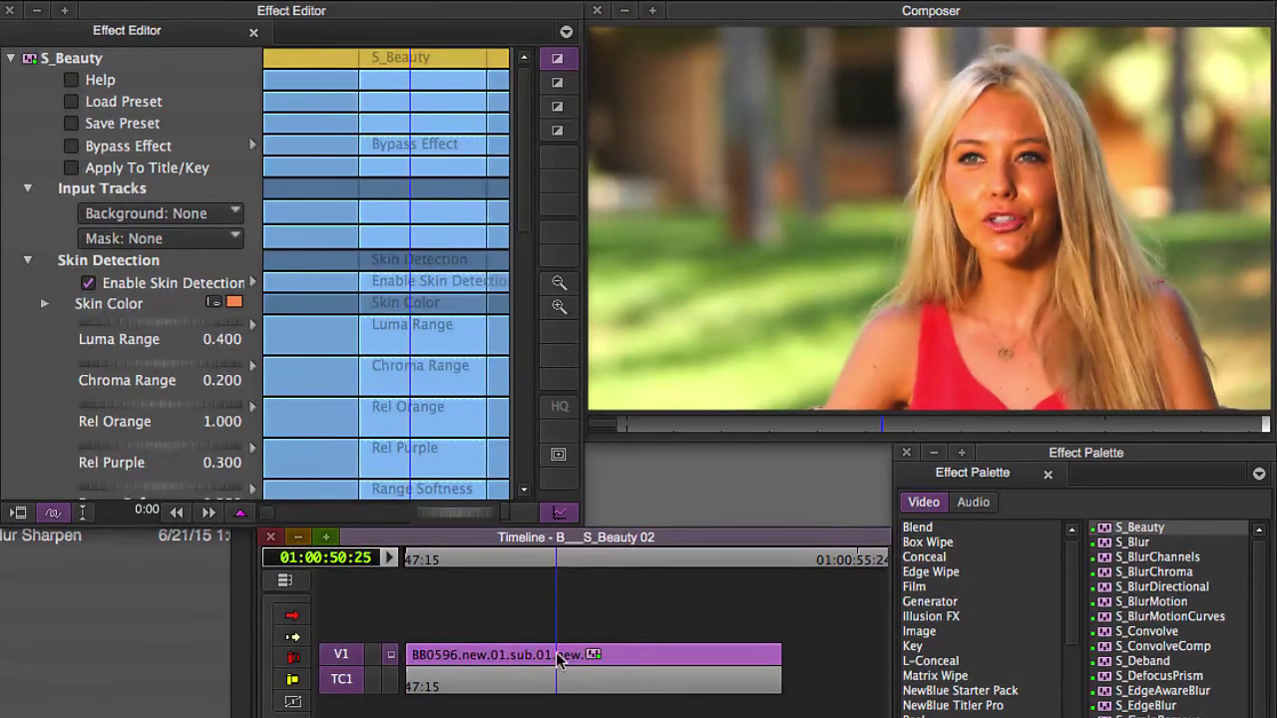
pyautogui.moveTo(524, 191); pyautogui.dragTo(532, 249)
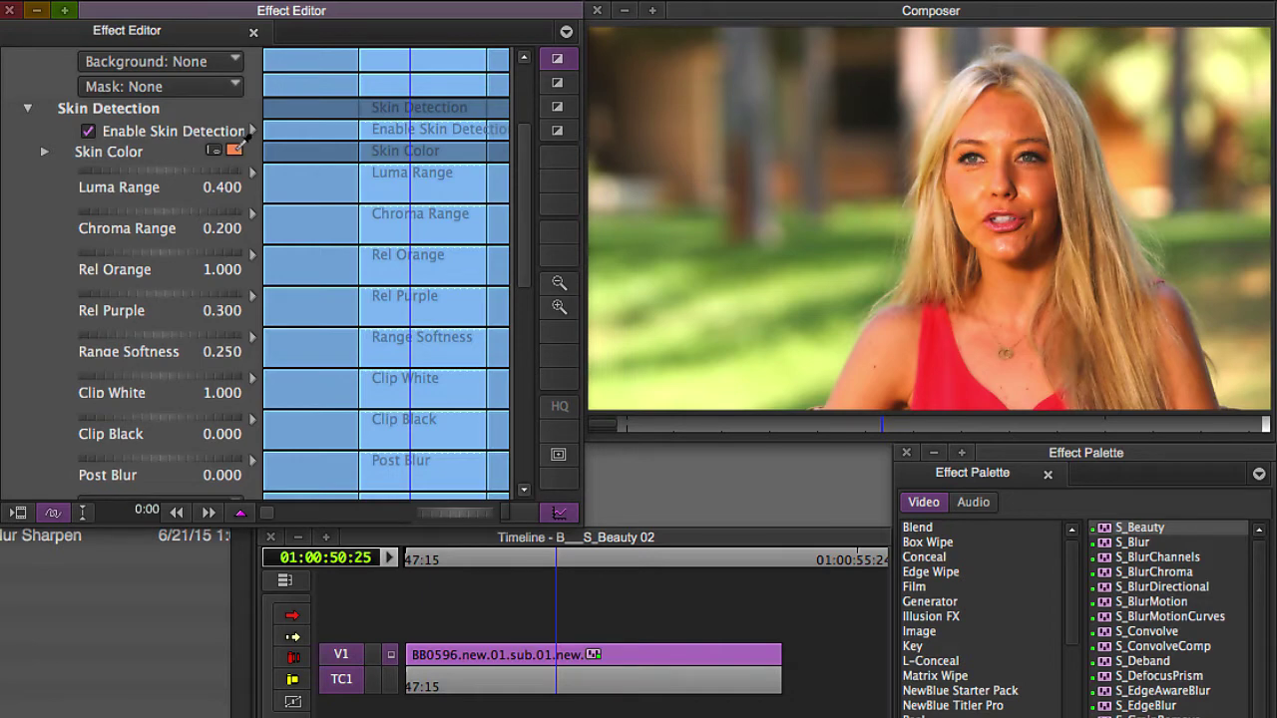
pyautogui.moveTo(522, 228); pyautogui.dragTo(495, 340)
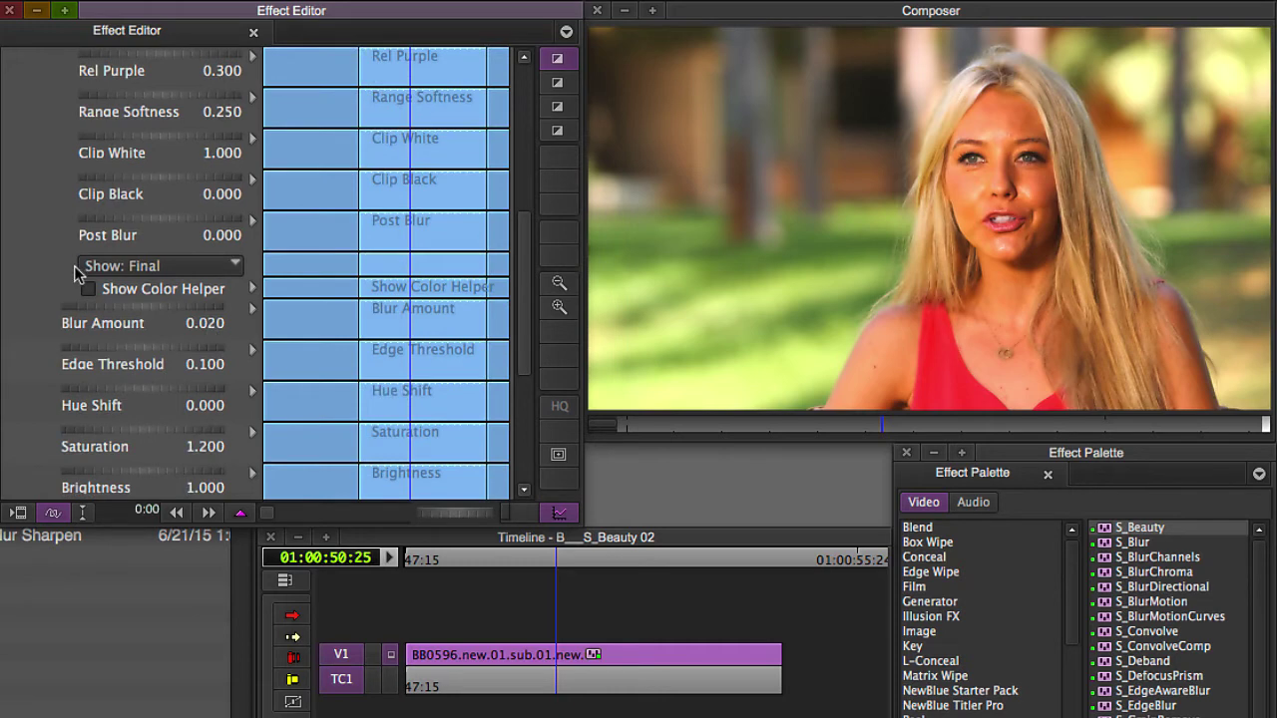
pyautogui.click(223, 270)
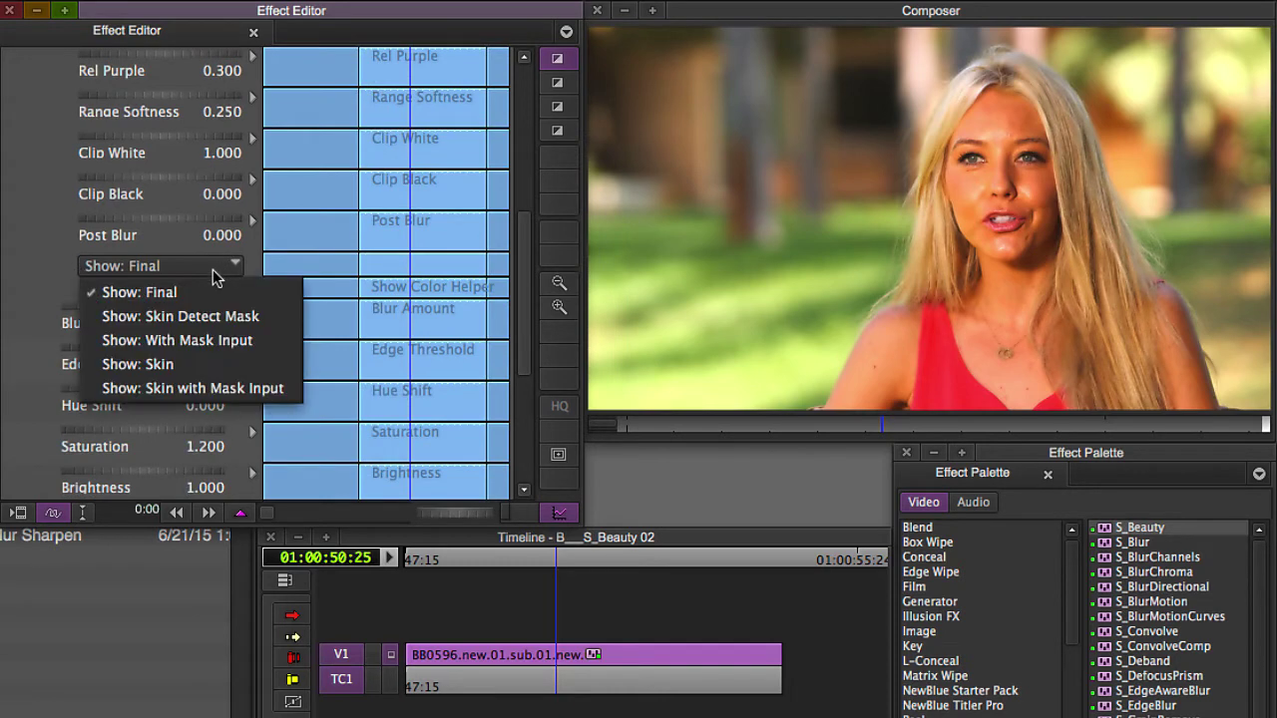
pyautogui.click(262, 317)
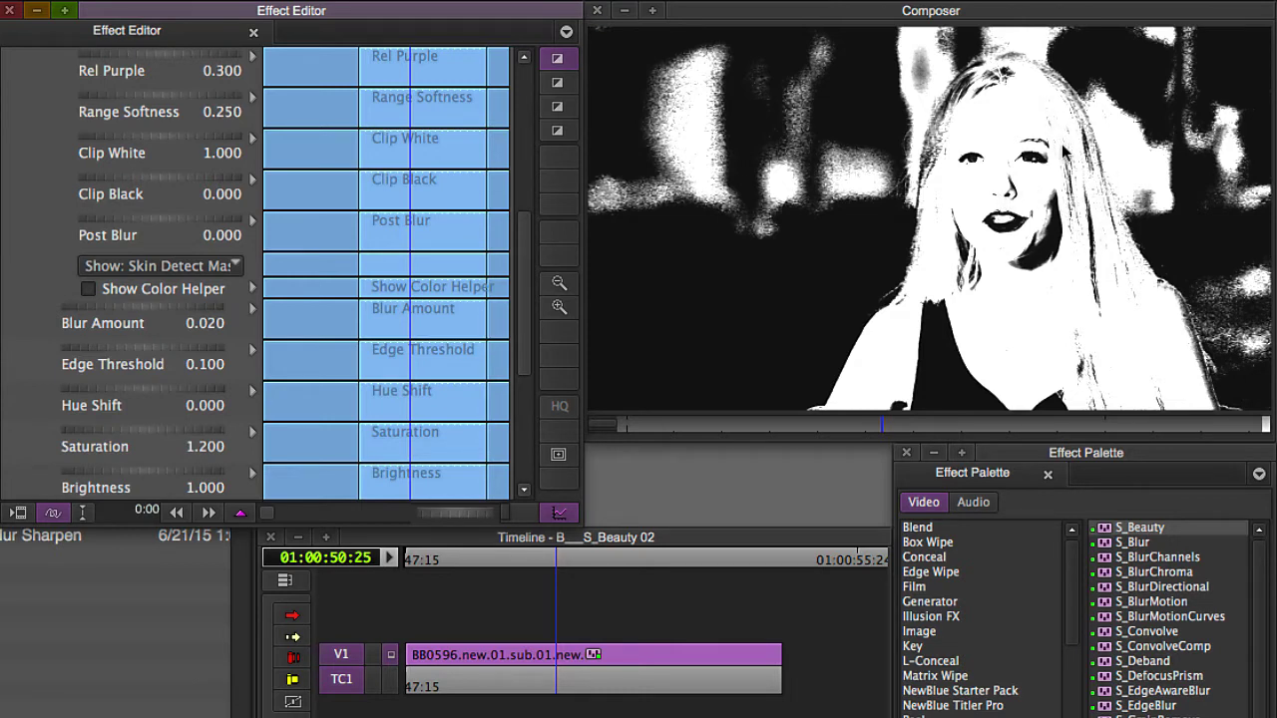
# Narrow the skin mask with Luma Range 0.145, Chroma Range 0.098, Rel Orange 0.683 and Rel Purple 0.477.
pyautogui.moveTo(527, 287); pyautogui.dragTo(533, 209)
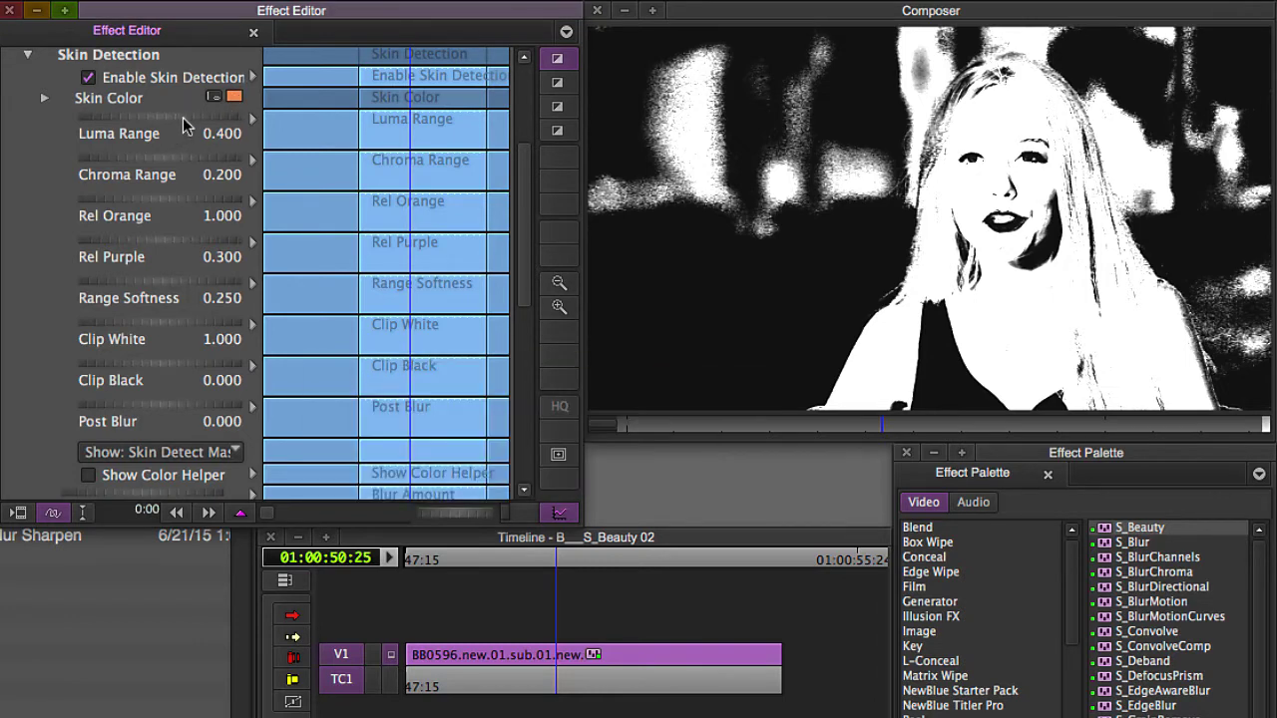
pyautogui.moveTo(187, 118); pyautogui.dragTo(62, 175)
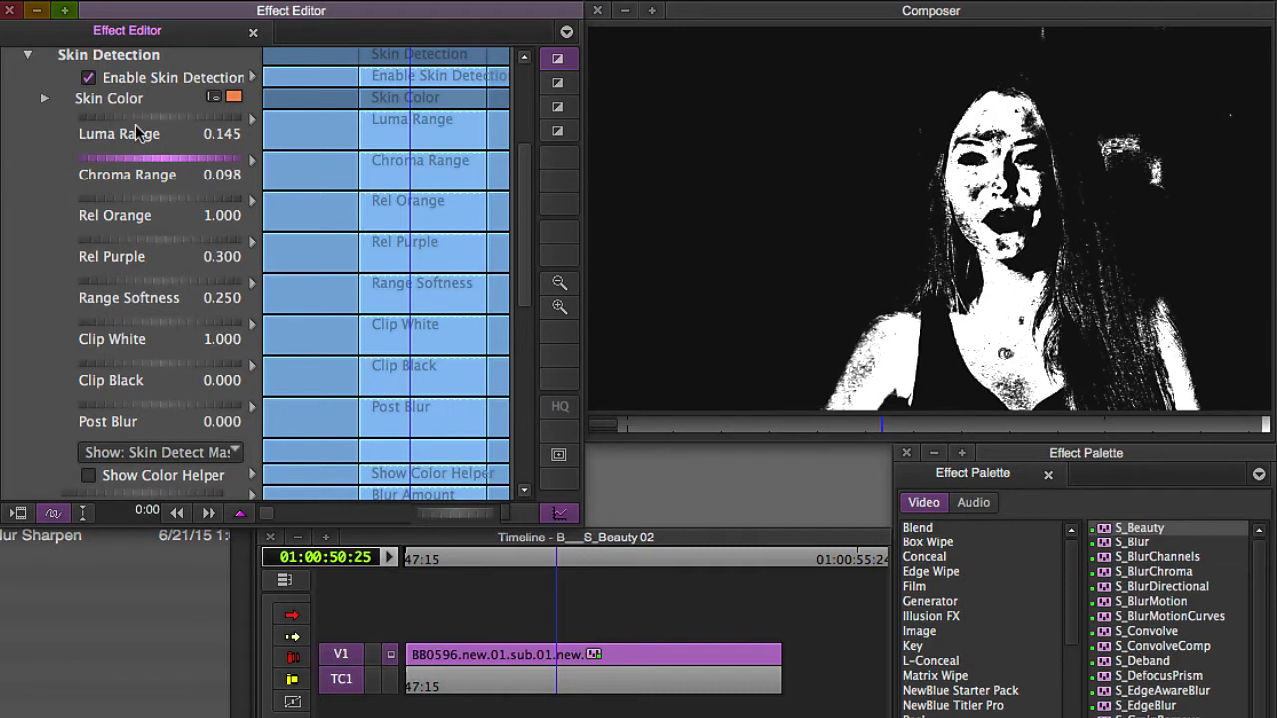
pyautogui.moveTo(160, 206); pyautogui.dragTo(29, 218)
pyautogui.moveTo(178, 210); pyautogui.dragTo(42, 213)
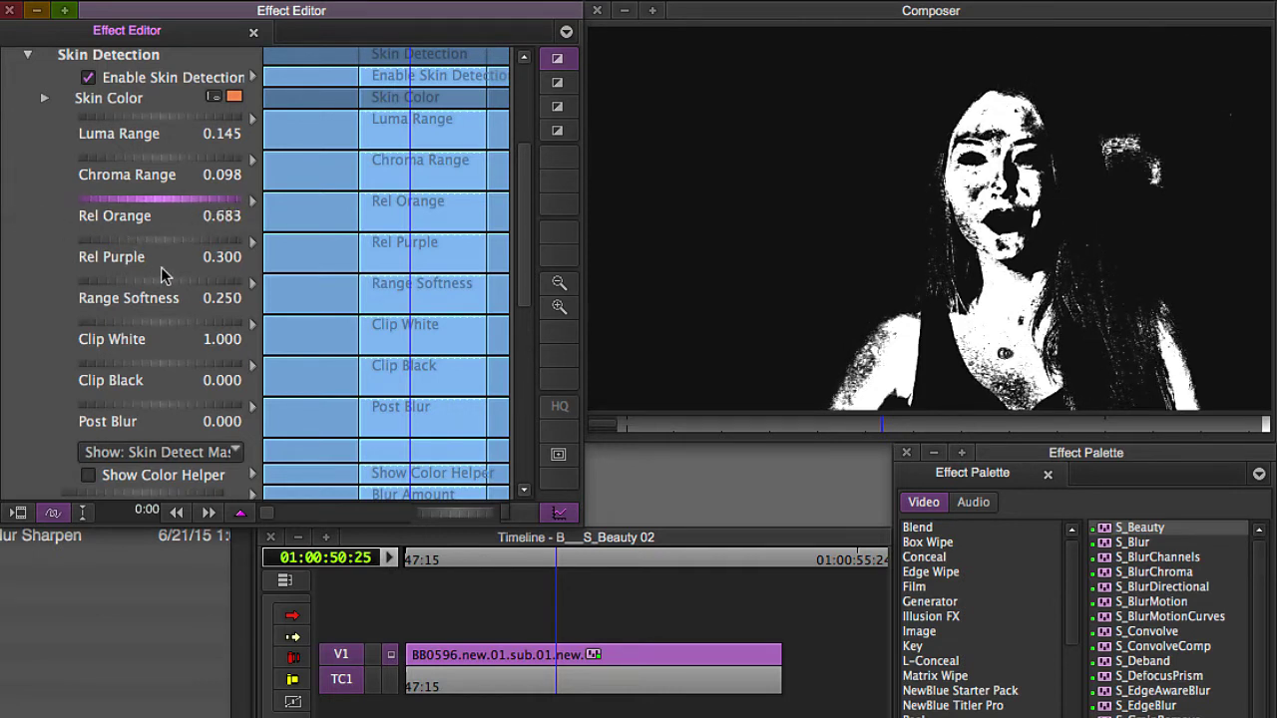
pyautogui.moveTo(189, 248); pyautogui.dragTo(395, 237)
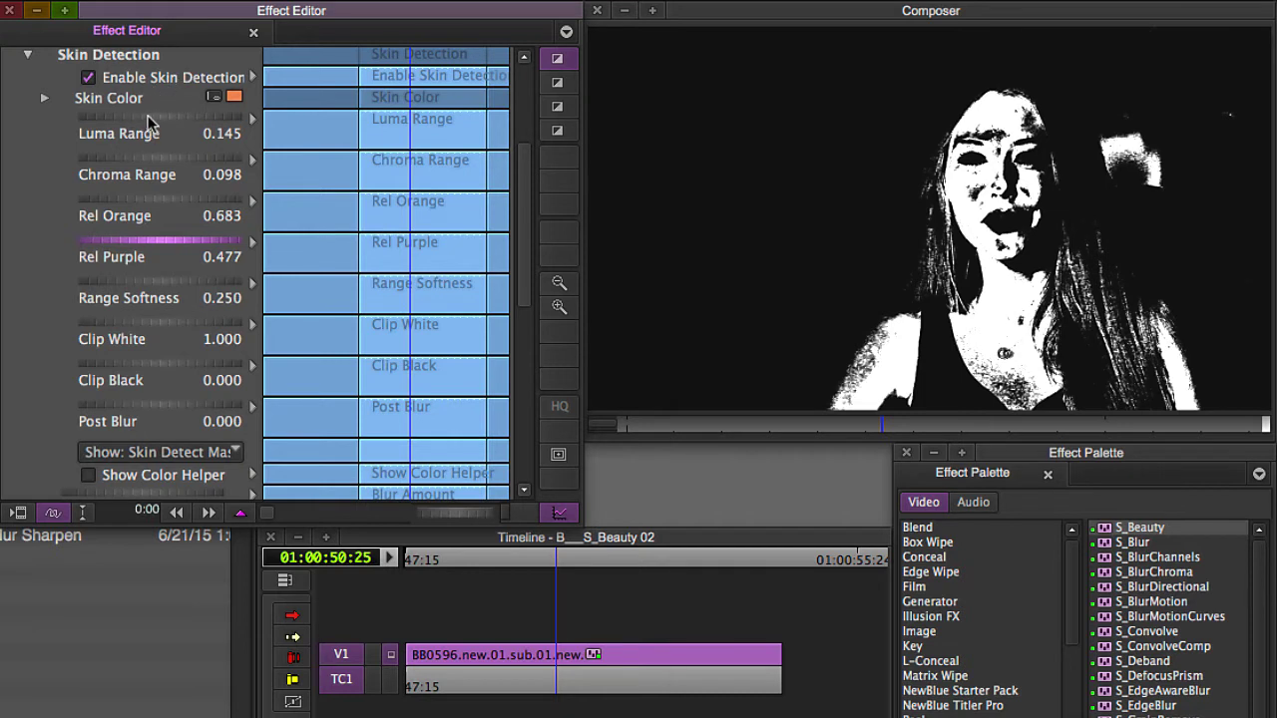
# Refine the skin mask with Luma Range 0.295, Chroma Range 0.077, Rel Orange 0.764, Rel Purple 0.418 and Range Softness 0.077.
pyautogui.moveTo(150, 121); pyautogui.dragTo(206, 130)
pyautogui.moveTo(137, 159)
pyautogui.mouseDown()
pyautogui.moveTo(185, 163)
pyautogui.moveTo(127, 170)
pyautogui.moveTo(142, 156)
pyautogui.mouseUp()
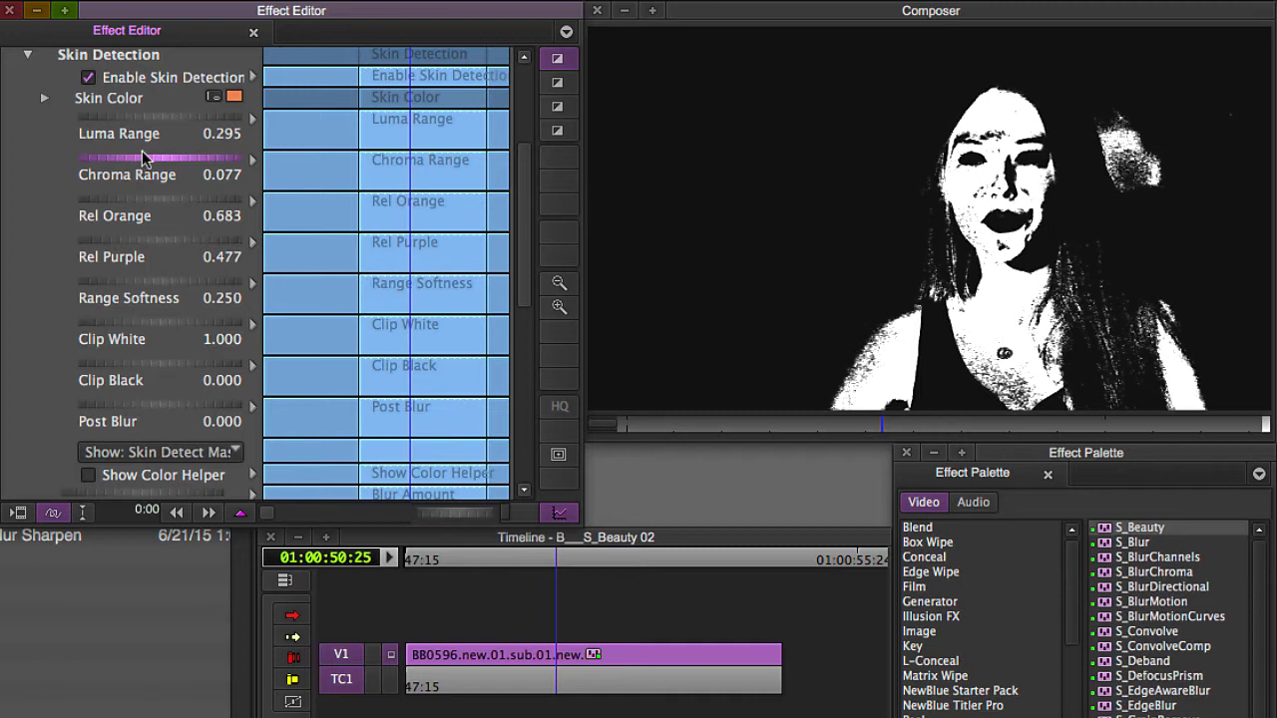
pyautogui.moveTo(166, 201); pyautogui.dragTo(237, 215)
pyautogui.moveTo(156, 250); pyautogui.dragTo(92, 257)
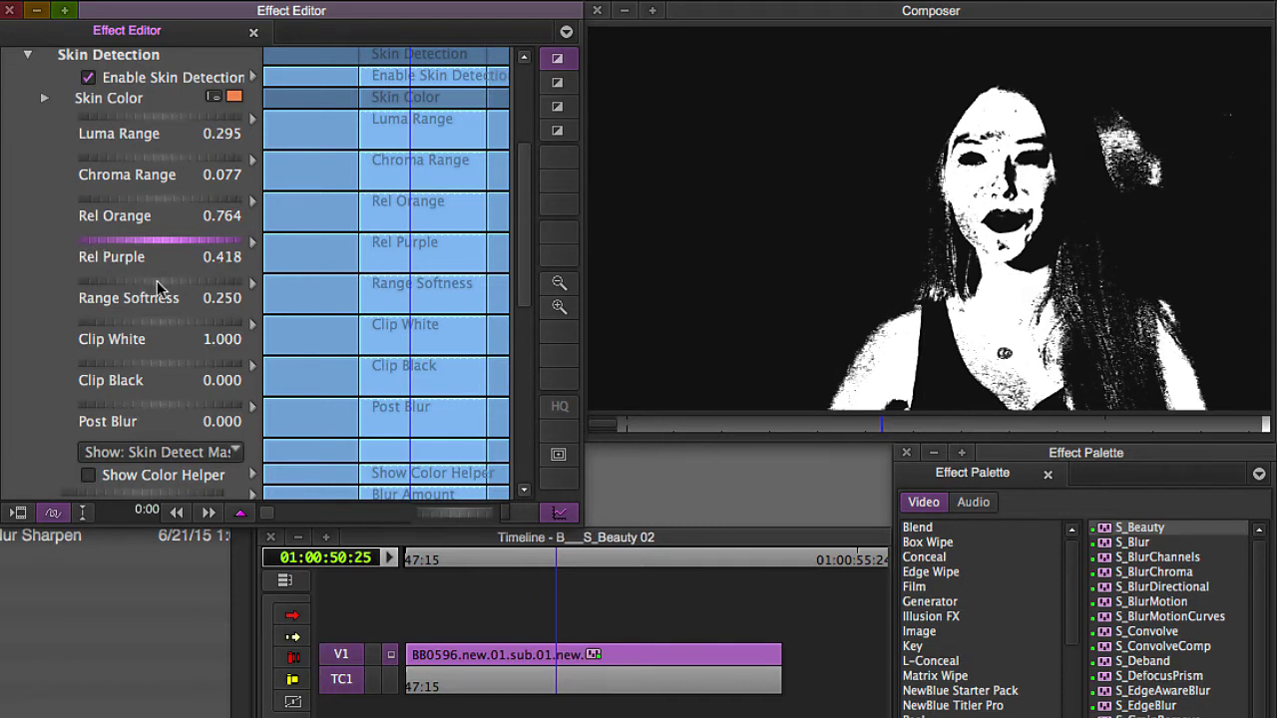
pyautogui.moveTo(157, 287); pyautogui.dragTo(37, 302)
pyautogui.moveTo(150, 289)
pyautogui.mouseDown()
pyautogui.moveTo(214, 291)
pyautogui.moveTo(117, 287)
pyautogui.moveTo(167, 289)
pyautogui.mouseUp()
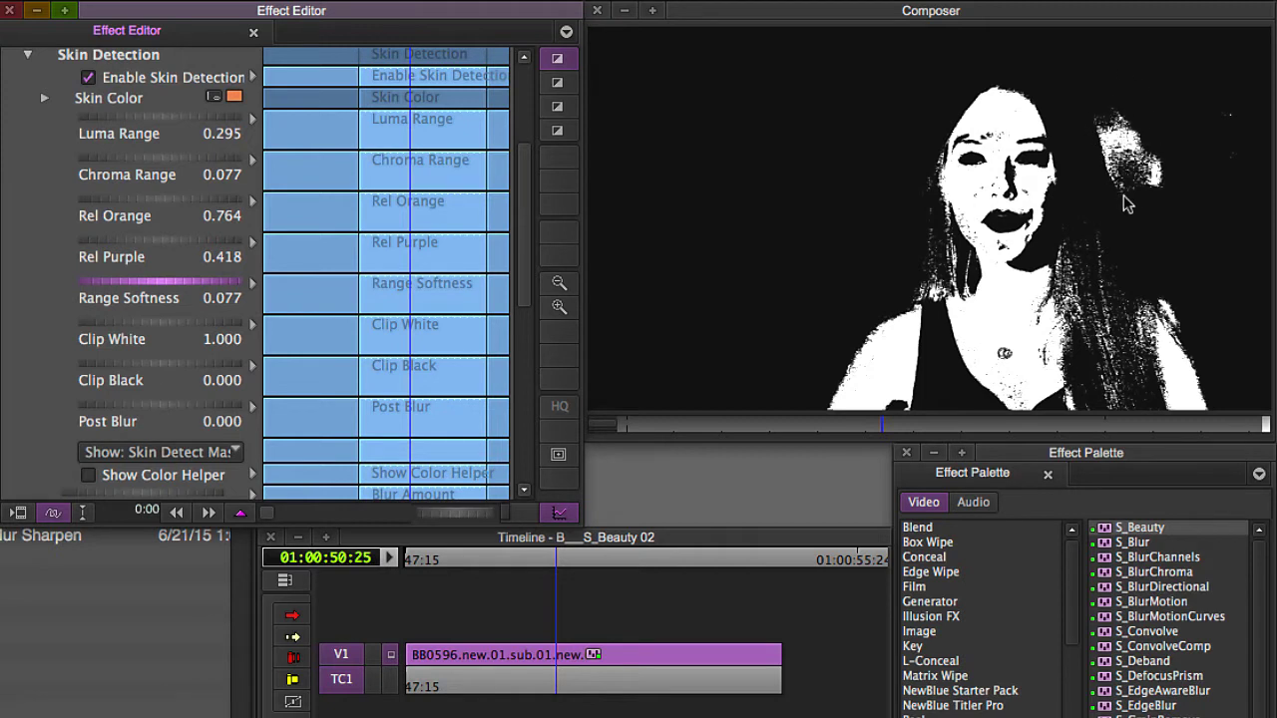
# Preview the isolated skin using the Show: Skin option and return the display to Final.
pyautogui.click(169, 454)
pyautogui.click(197, 551)
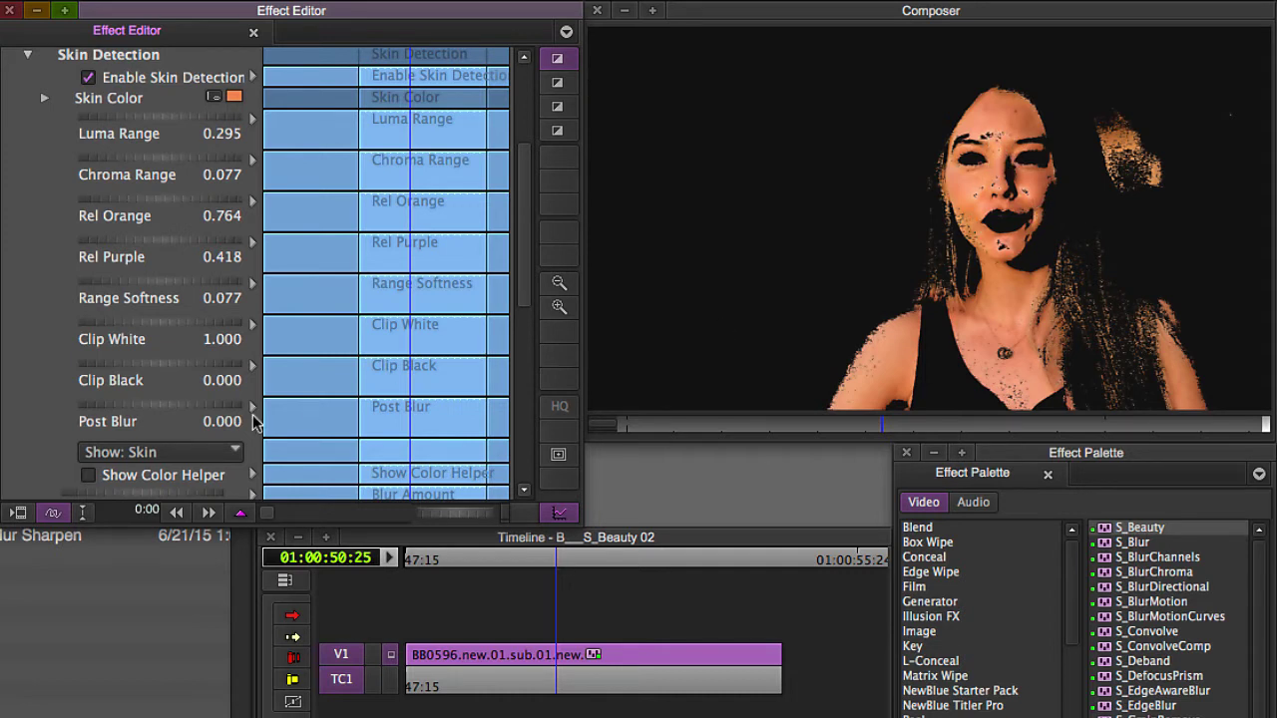
pyautogui.click(155, 454)
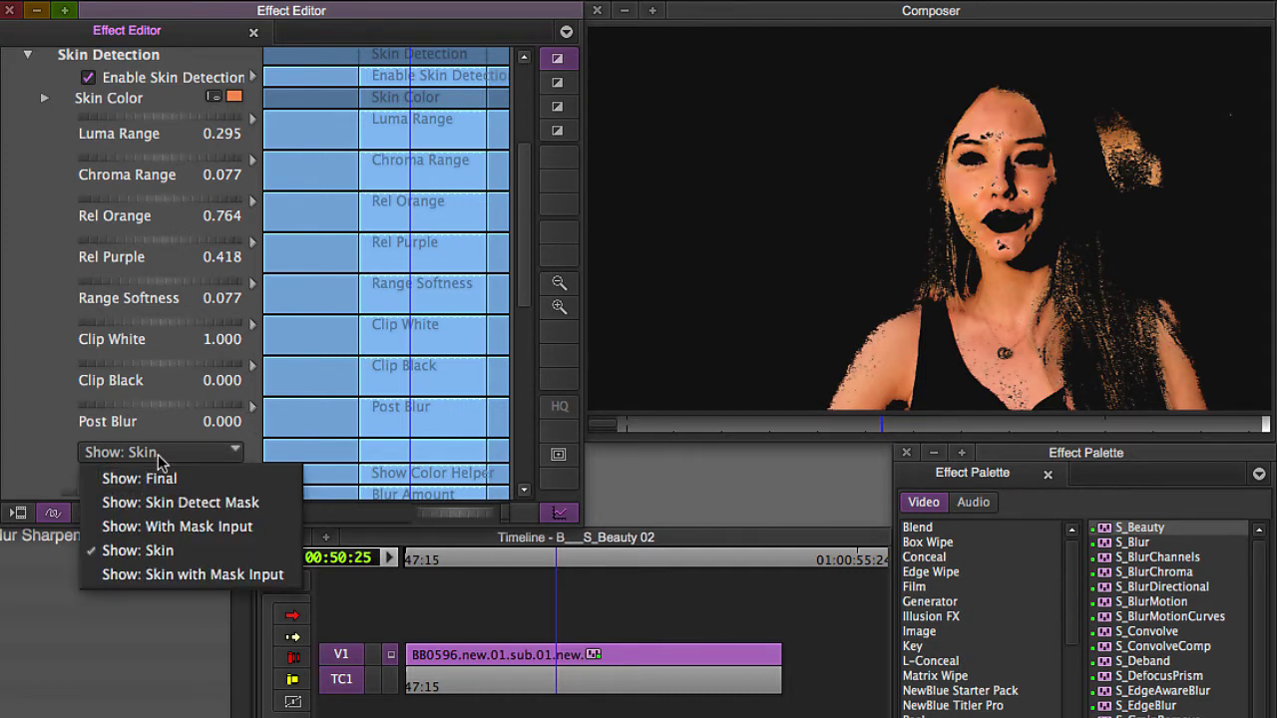
pyautogui.click(205, 480)
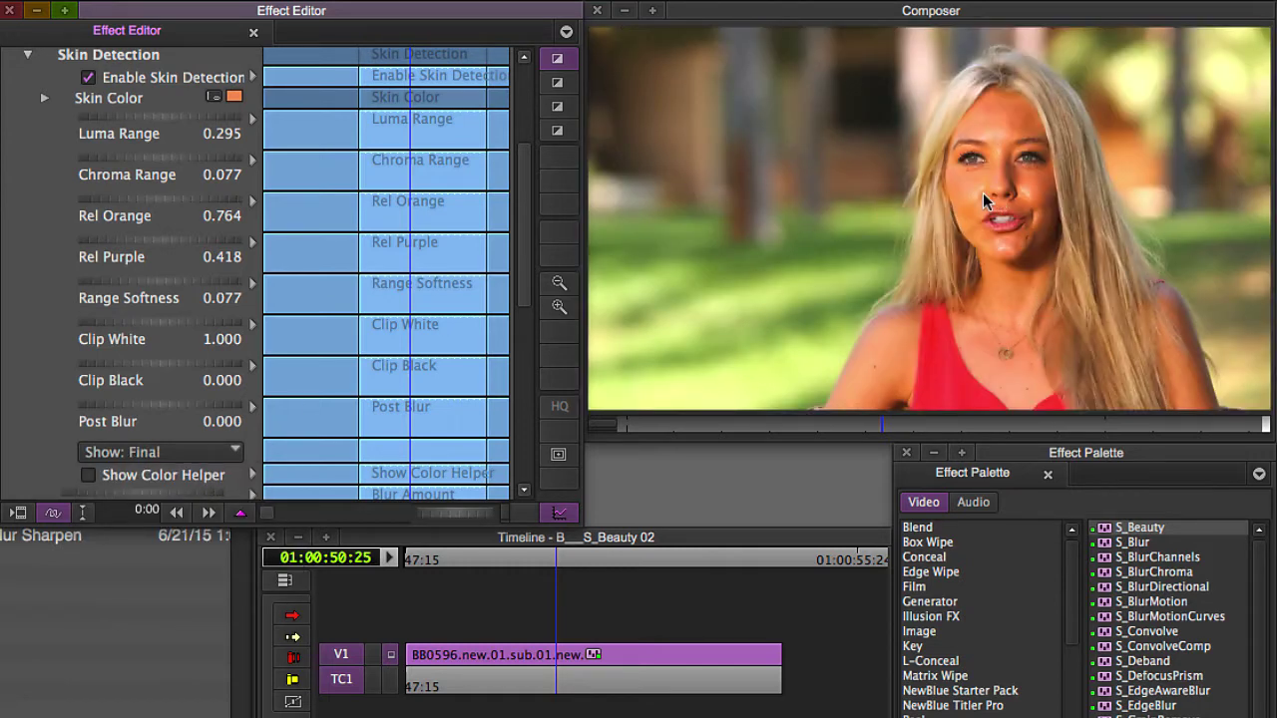
# Set the S_Beauty Blur Amount to 0.173 and Edge Threshold to 0.150 while viewing the face close up.
pyautogui.click(1000, 162)
pyautogui.press('super+l')
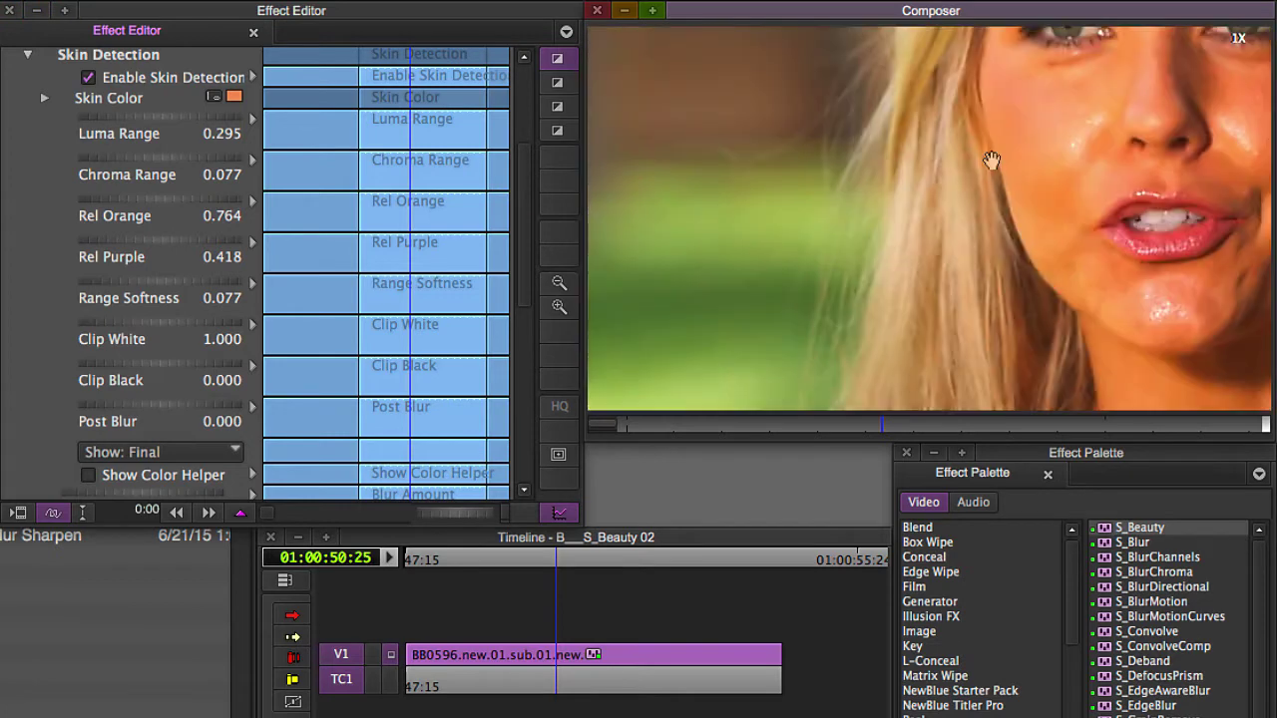
pyautogui.moveTo(1105, 130); pyautogui.dragTo(912, 362)
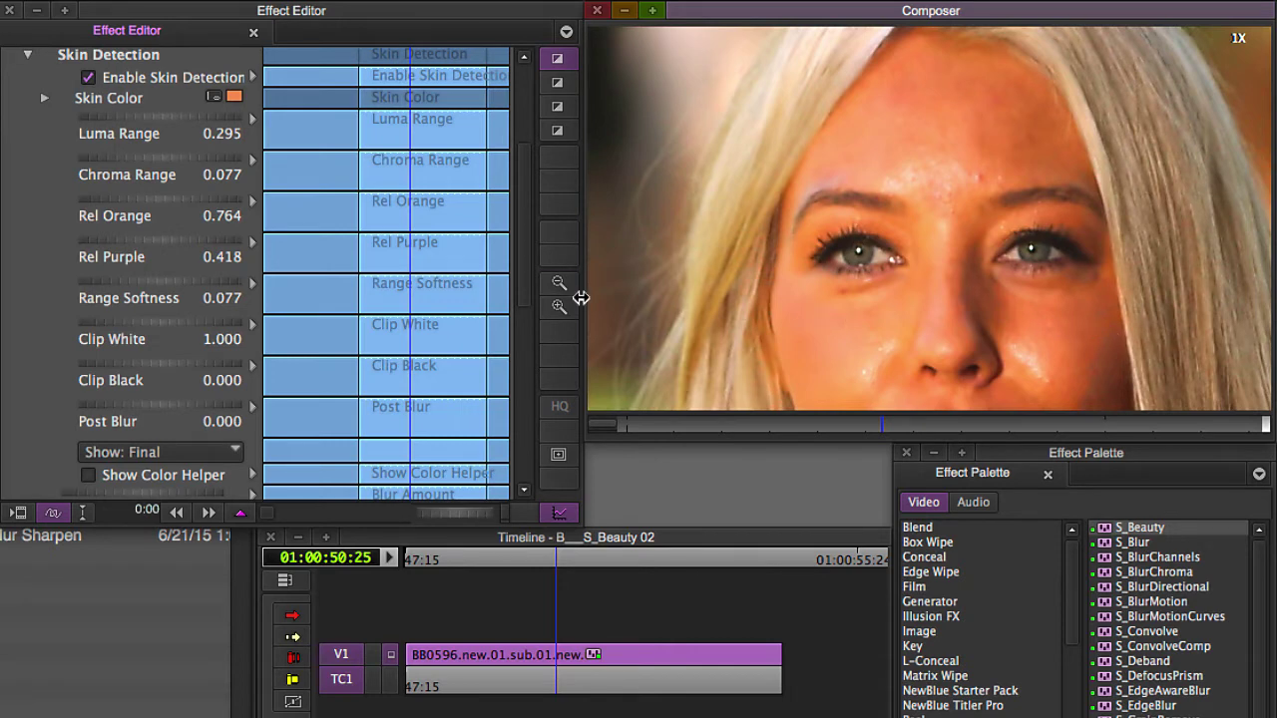
pyautogui.moveTo(521, 199); pyautogui.dragTo(519, 276)
pyautogui.moveTo(151, 299); pyautogui.dragTo(213, 299)
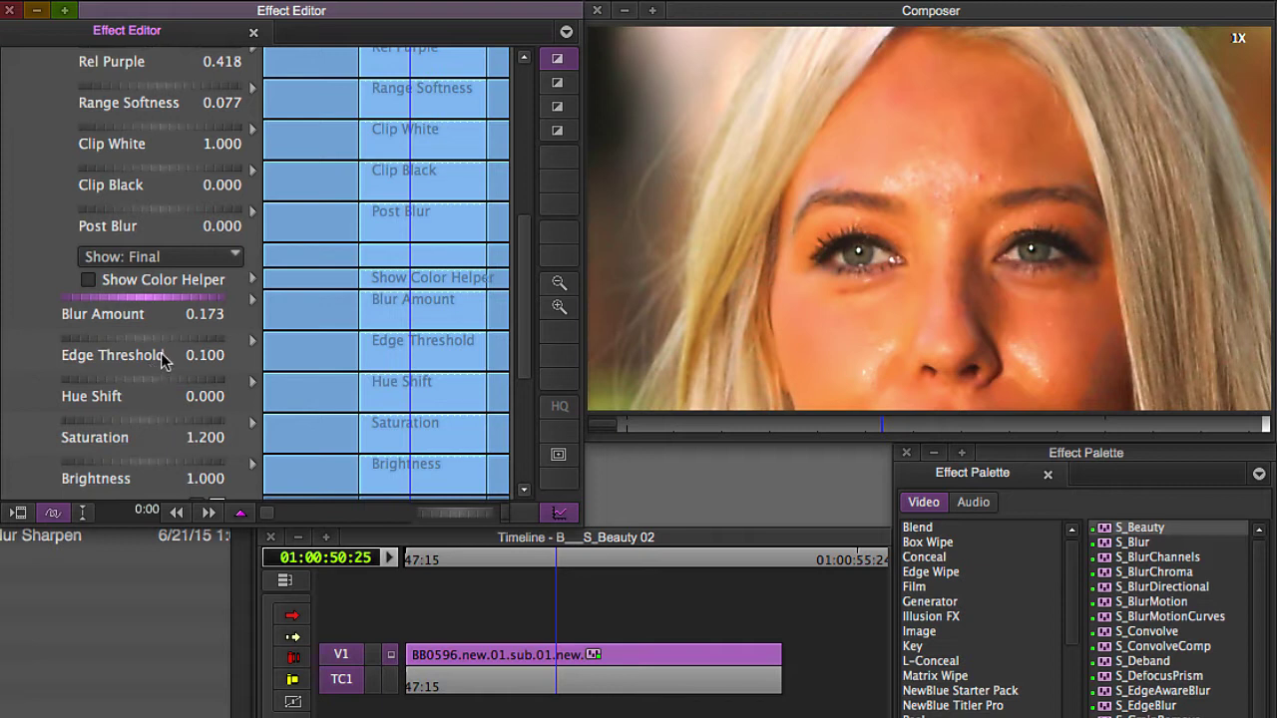
pyautogui.moveTo(166, 346); pyautogui.dragTo(205, 349)
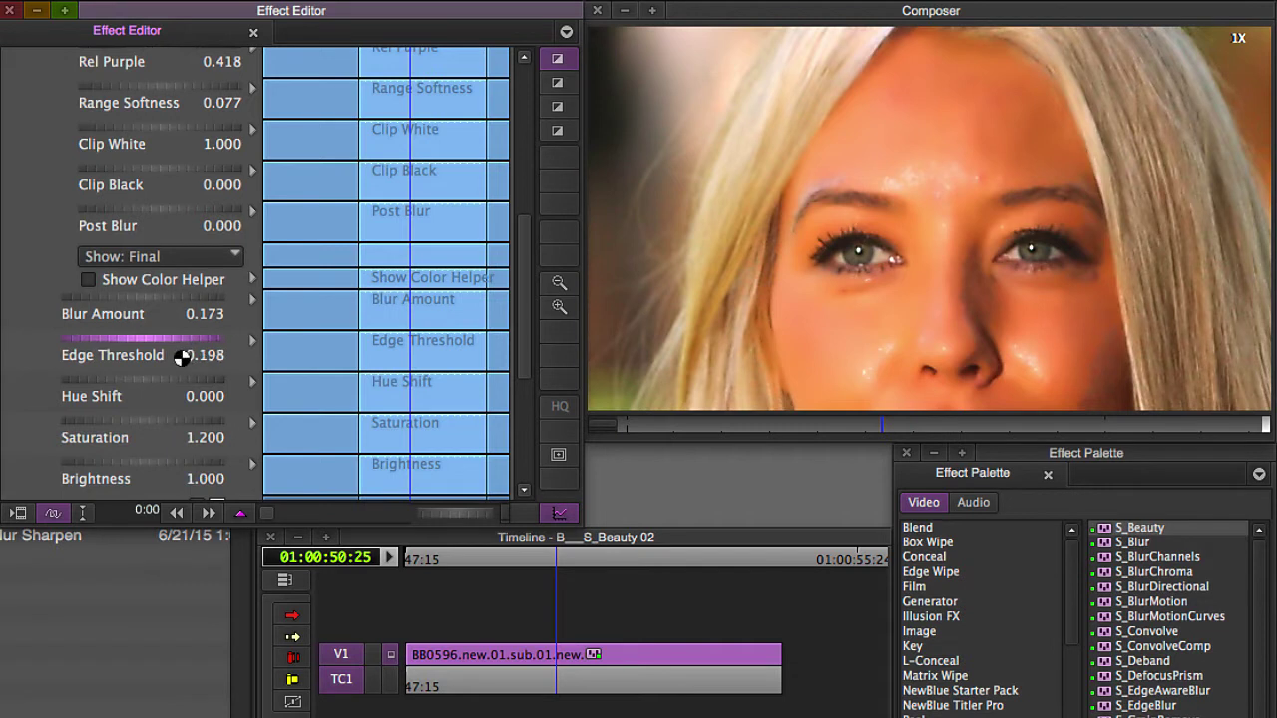
pyautogui.moveTo(181, 357)
pyautogui.mouseDown()
pyautogui.moveTo(163, 355)
pyautogui.moveTo(168, 342)
pyautogui.mouseUp()
# Compare the forehead and eyes with and without S_Beauty by temporarily bypassing the effect.
pyautogui.moveTo(942, 279); pyautogui.dragTo(923, 356)
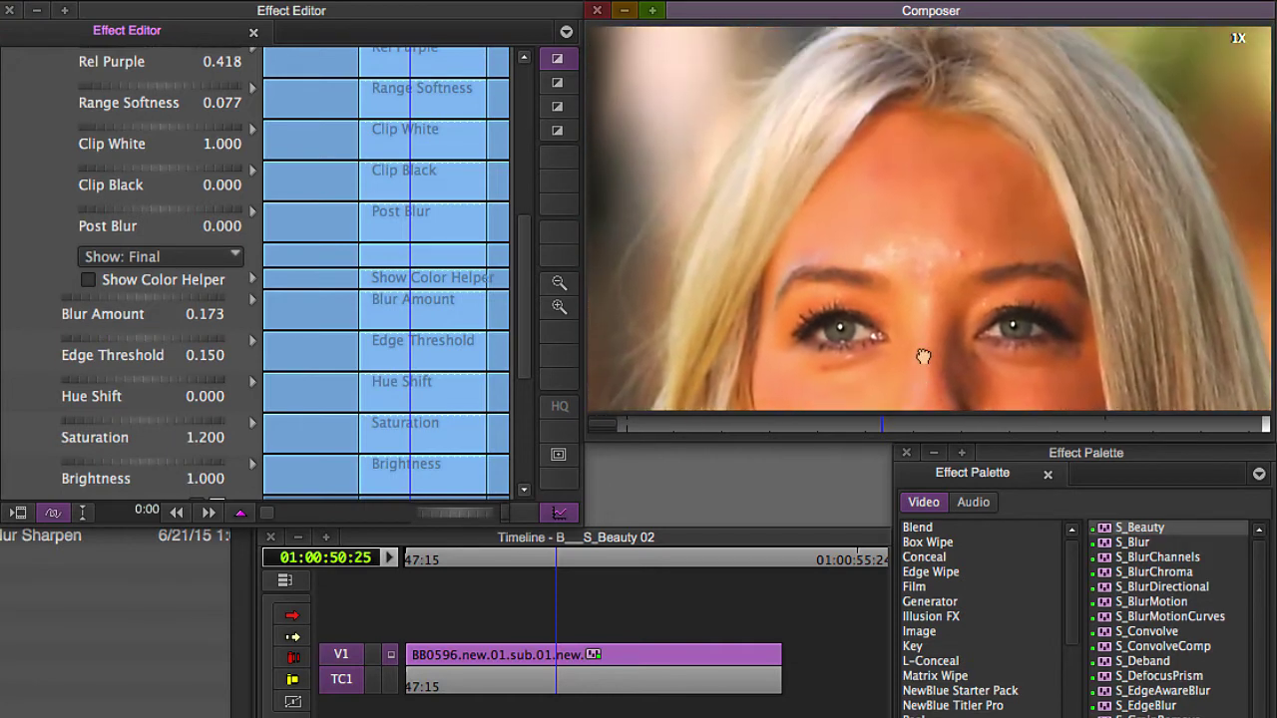
pyautogui.moveTo(527, 329); pyautogui.dragTo(541, 205)
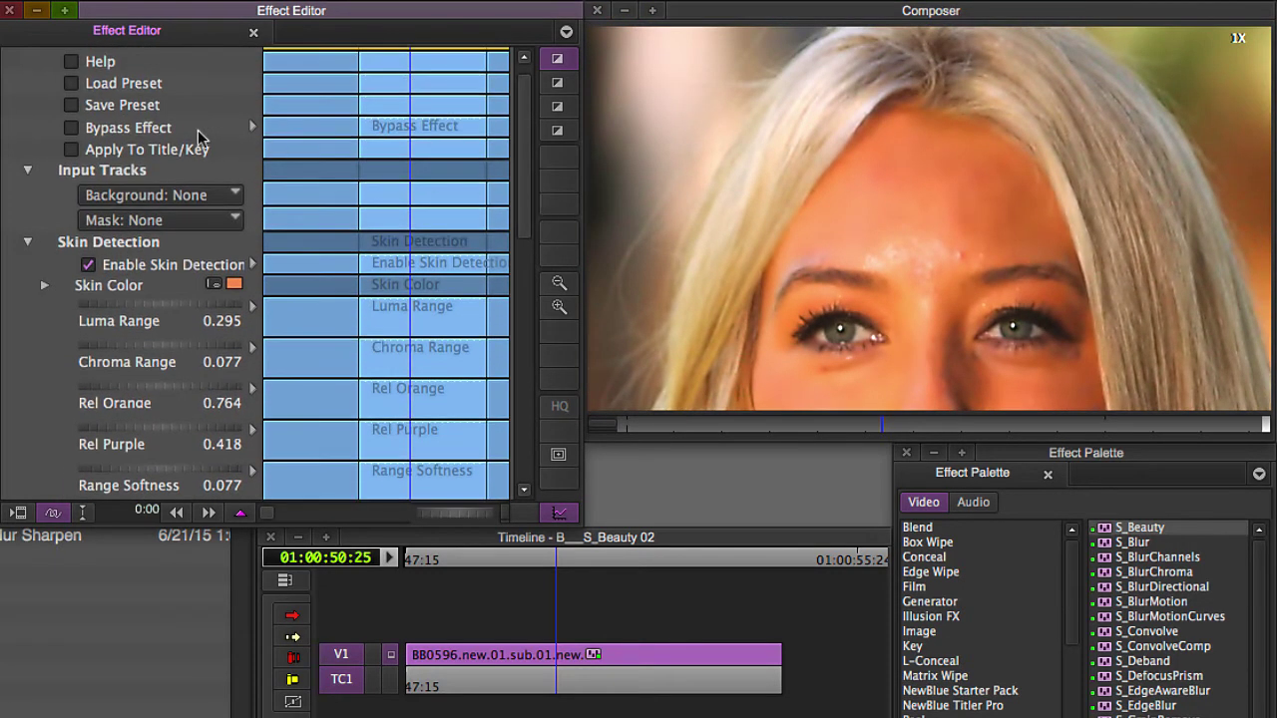
pyautogui.click(70, 131)
pyautogui.scroll(-3, 519, 180)
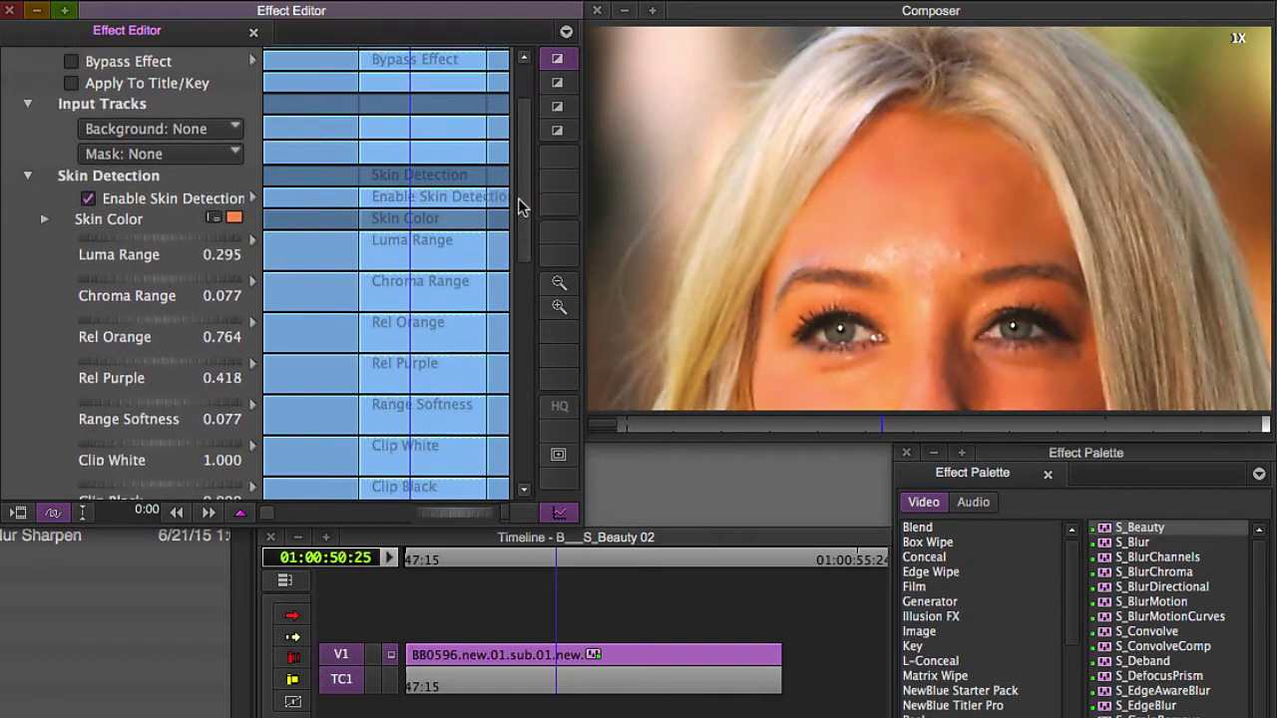
# Fine-tune the smoothing around the mouth and chin with Edge Threshold 0.090 and Blur Amount 0.191.
pyautogui.moveTo(946, 287); pyautogui.dragTo(910, 156)
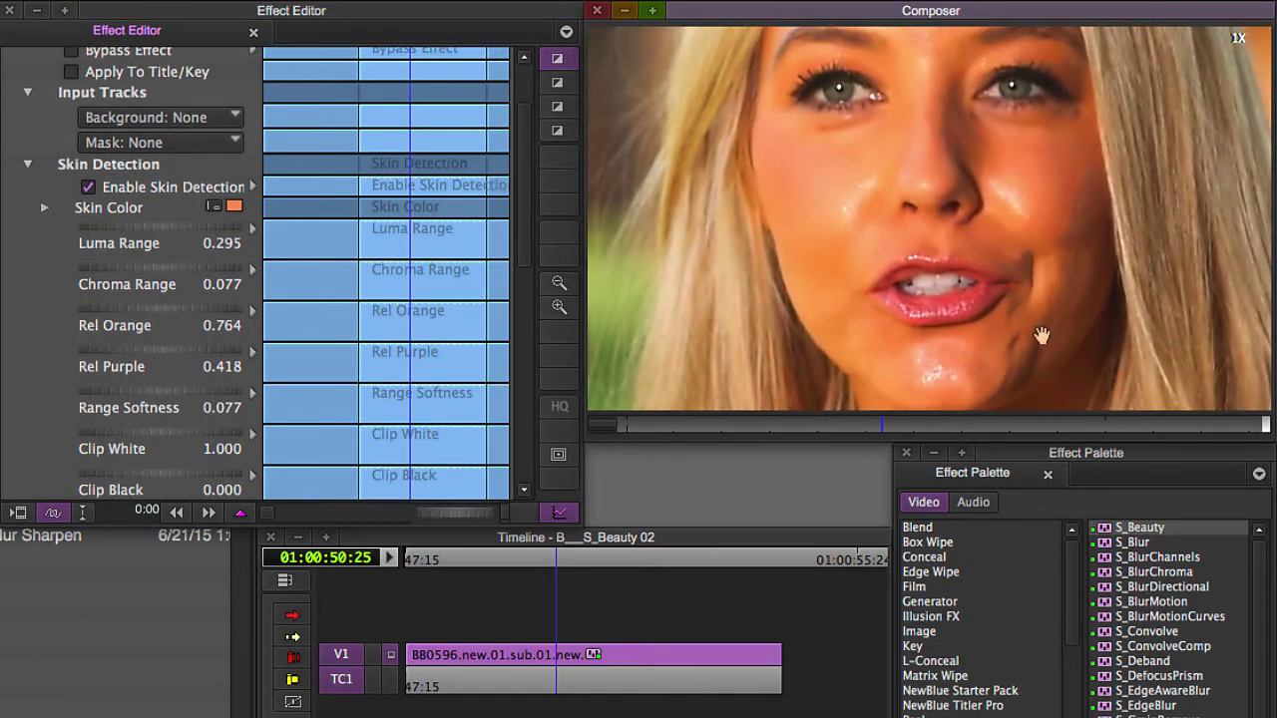
pyautogui.moveTo(517, 248); pyautogui.dragTo(530, 394)
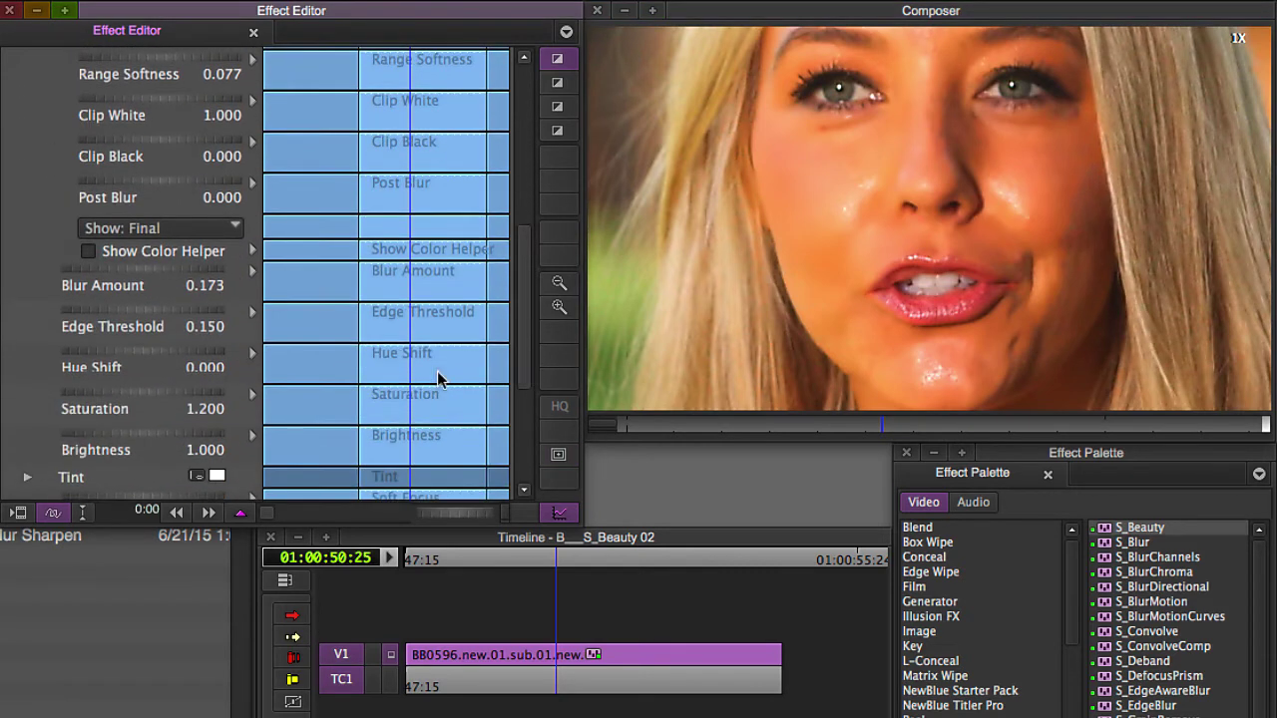
pyautogui.moveTo(146, 313); pyautogui.dragTo(110, 282)
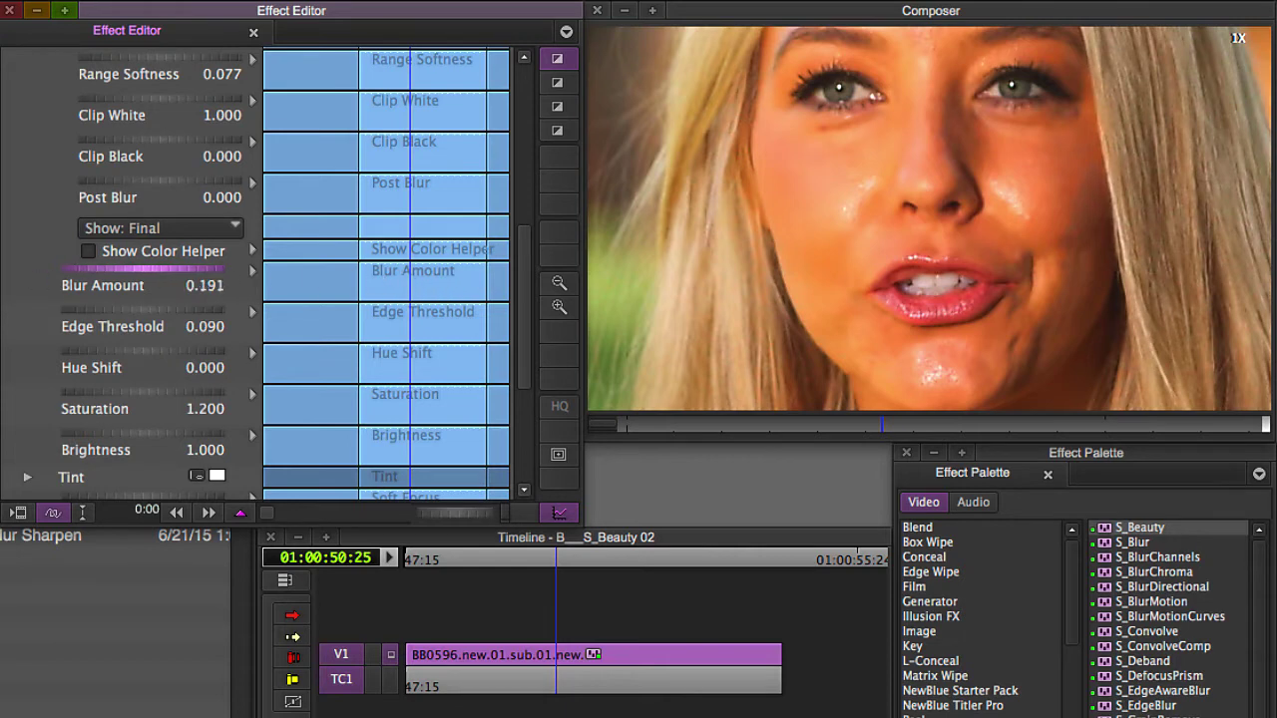
# Set the S_Beauty Blur Amount to 0.753 and inspect the smoothing on the shoulder, chest and face close up.
pyautogui.moveTo(4, 280); pyautogui.dragTo(125, 278)
pyautogui.moveTo(966, 245); pyautogui.dragTo(901, 136)
pyautogui.moveTo(903, 349); pyautogui.dragTo(995, 93)
pyautogui.moveTo(828, 289); pyautogui.dragTo(939, 219)
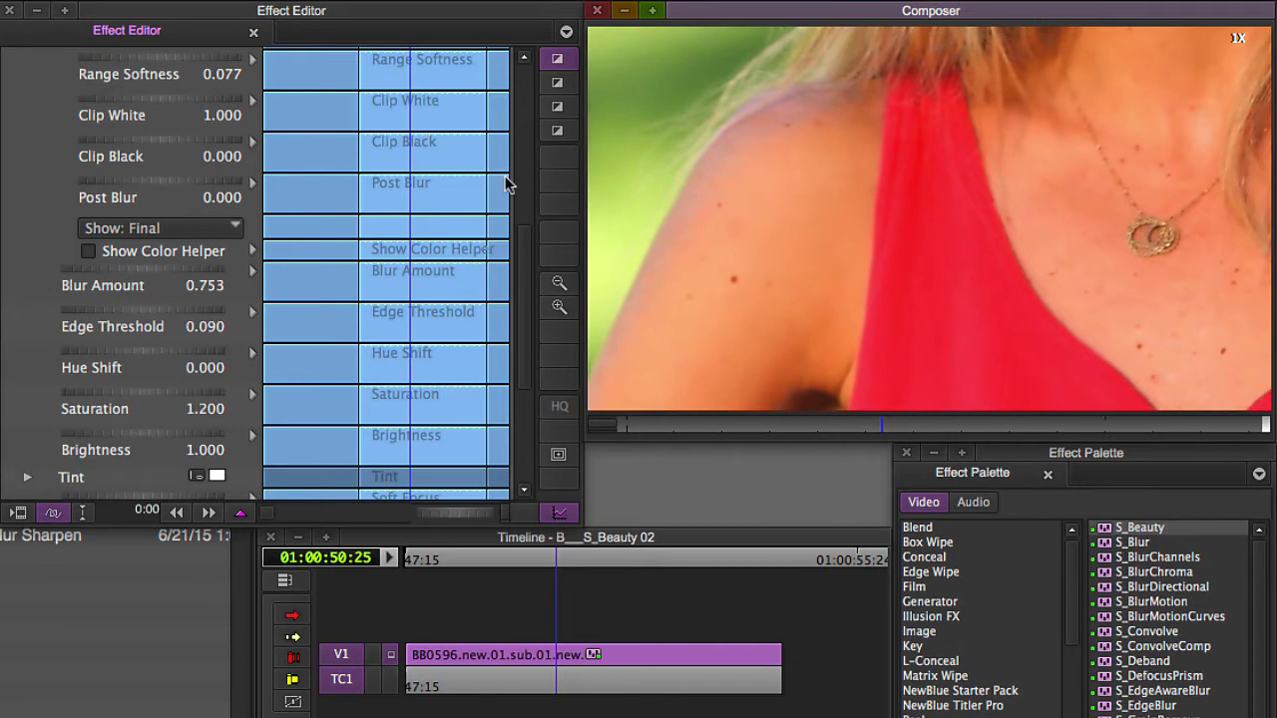
pyautogui.moveTo(519, 260); pyautogui.dragTo(526, 60)
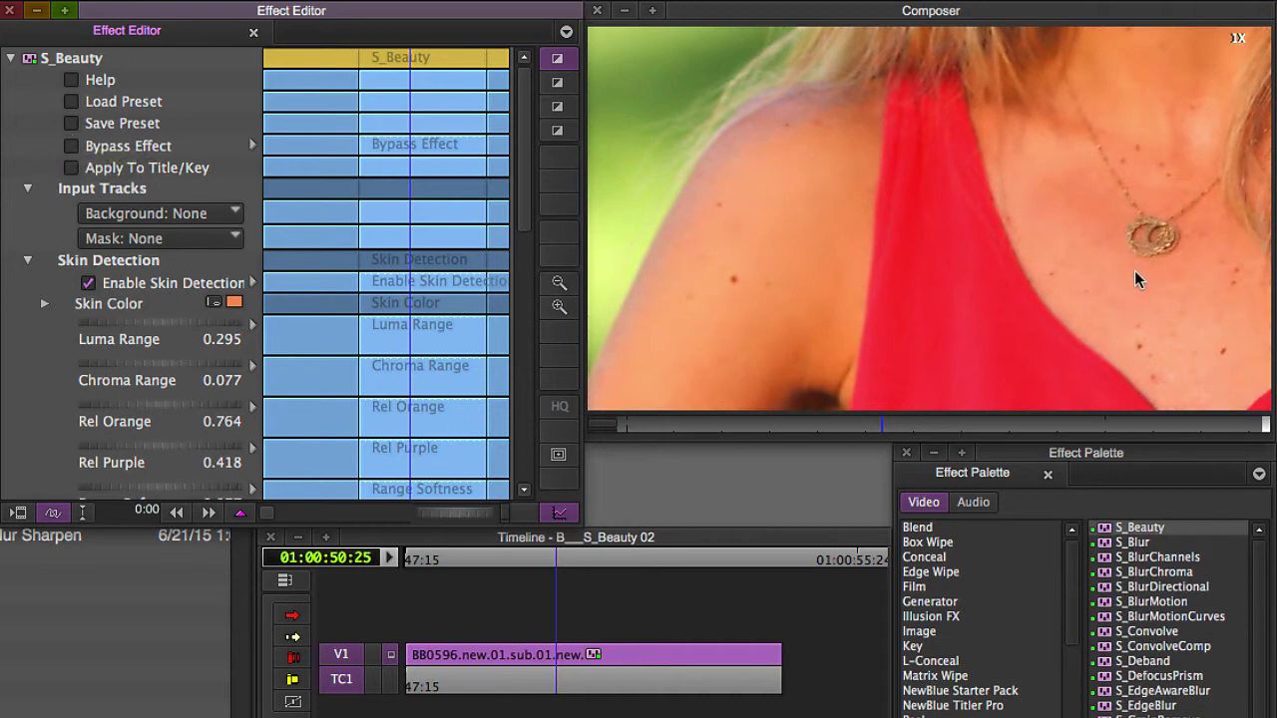
pyautogui.moveTo(1056, 221); pyautogui.dragTo(787, 220)
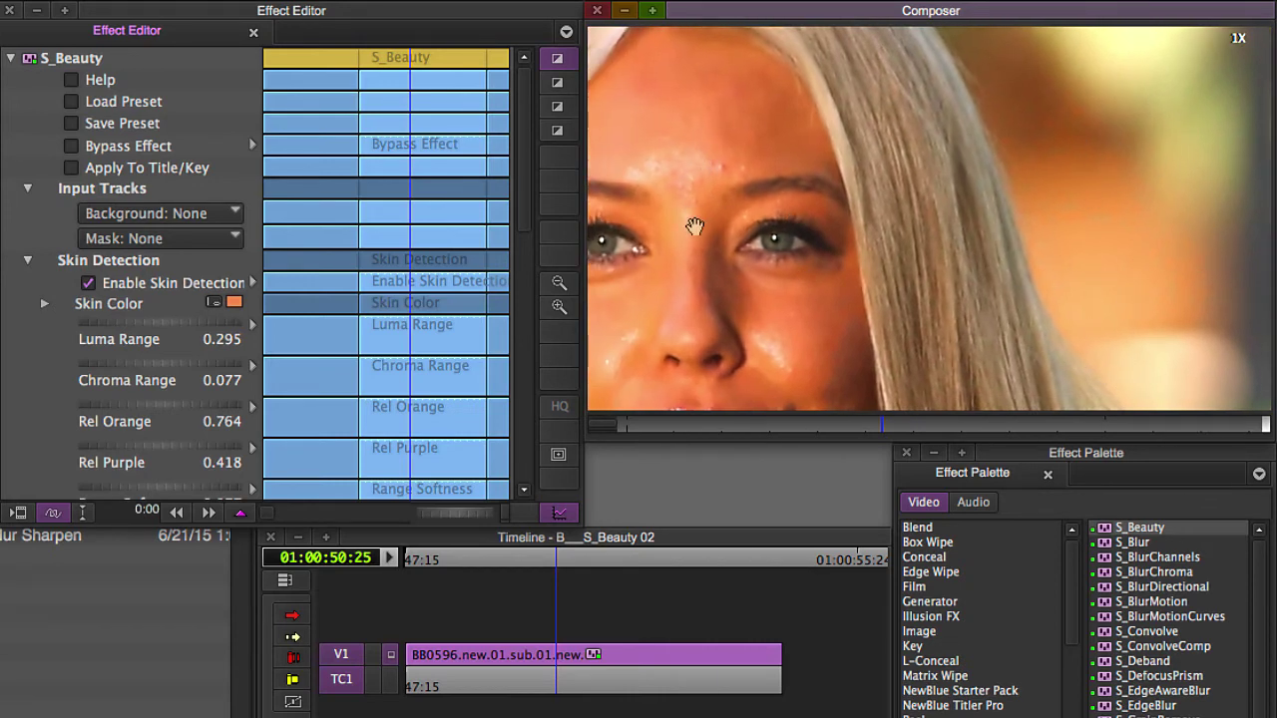
pyautogui.moveTo(688, 217); pyautogui.dragTo(898, 58)
pyautogui.moveTo(1015, 273); pyautogui.dragTo(1033, 265)
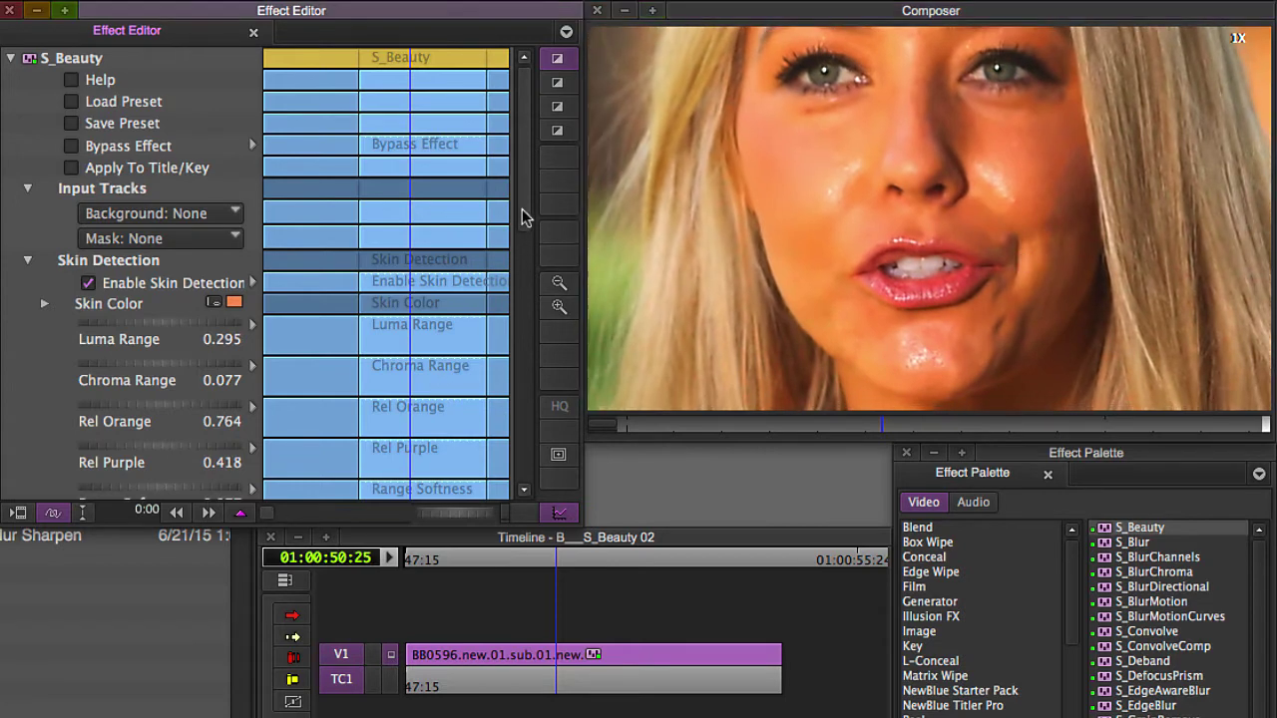
# Set the S_Beauty Saturation to 1.047 while checking the skin tone around the nose, mouth and chin.
pyautogui.moveTo(527, 213); pyautogui.dragTo(539, 409)
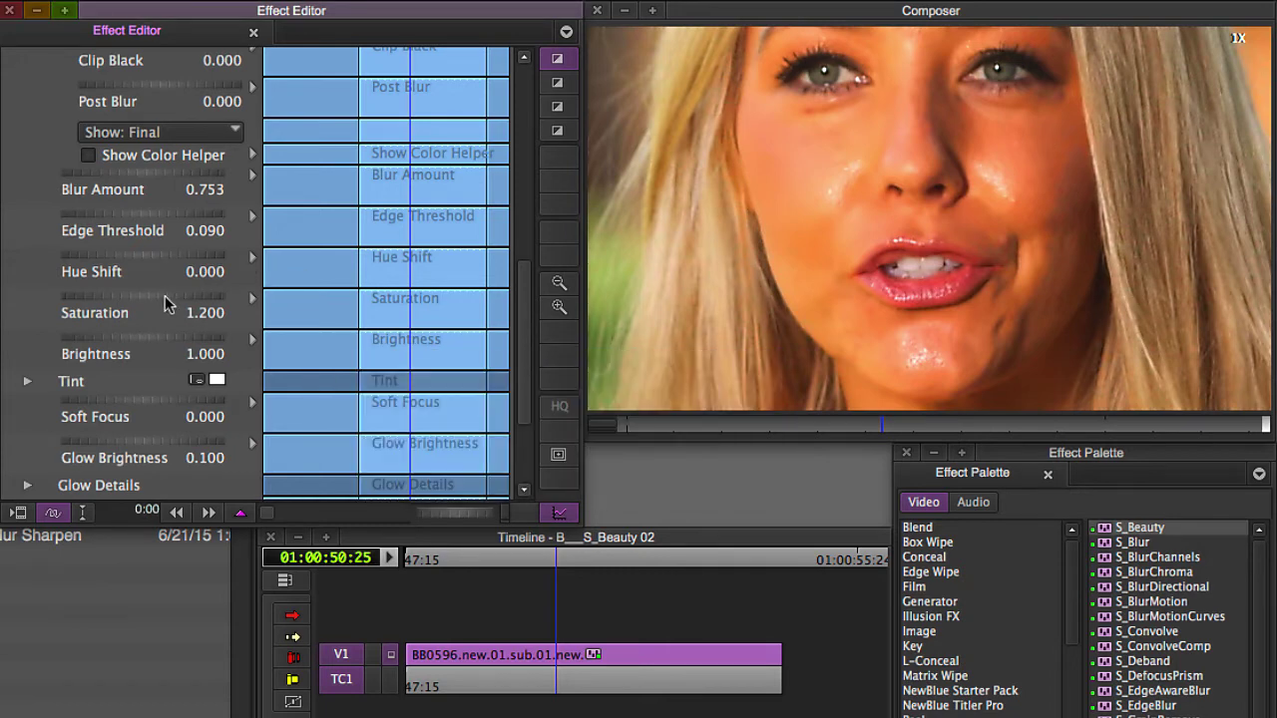
pyautogui.moveTo(164, 296); pyautogui.dragTo(109, 311)
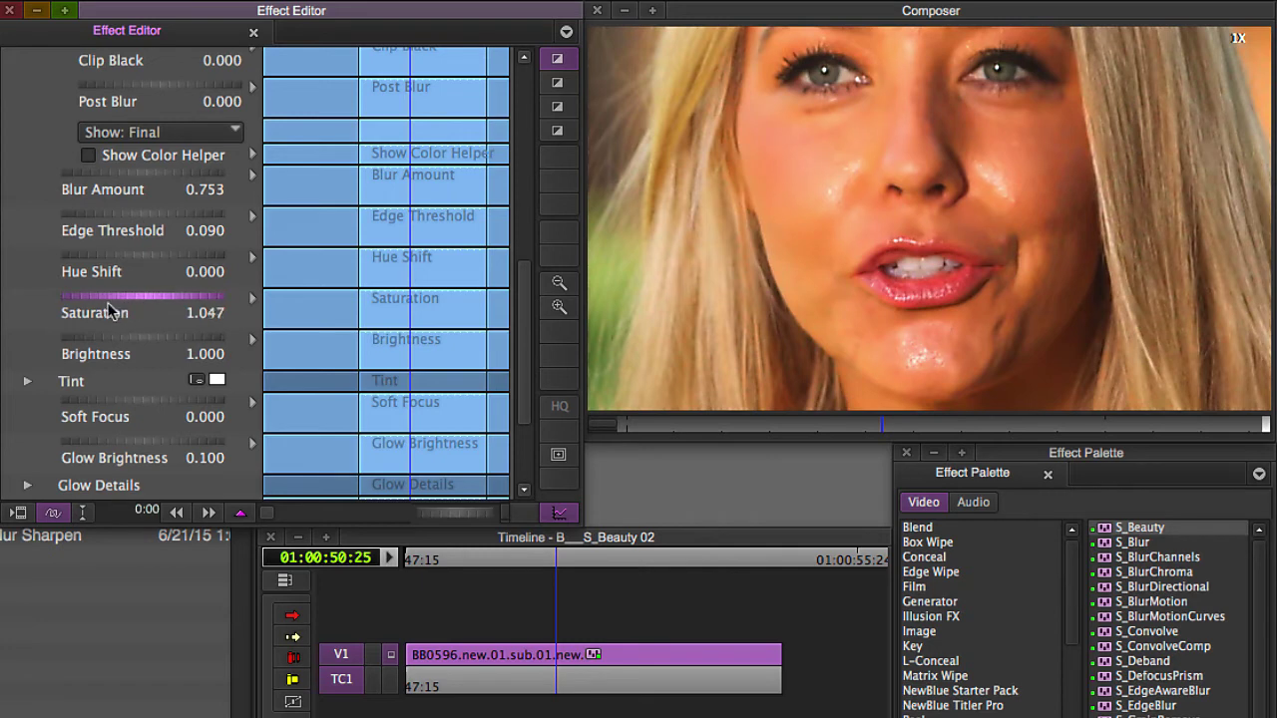
pyautogui.moveTo(1004, 165); pyautogui.dragTo(1009, 115)
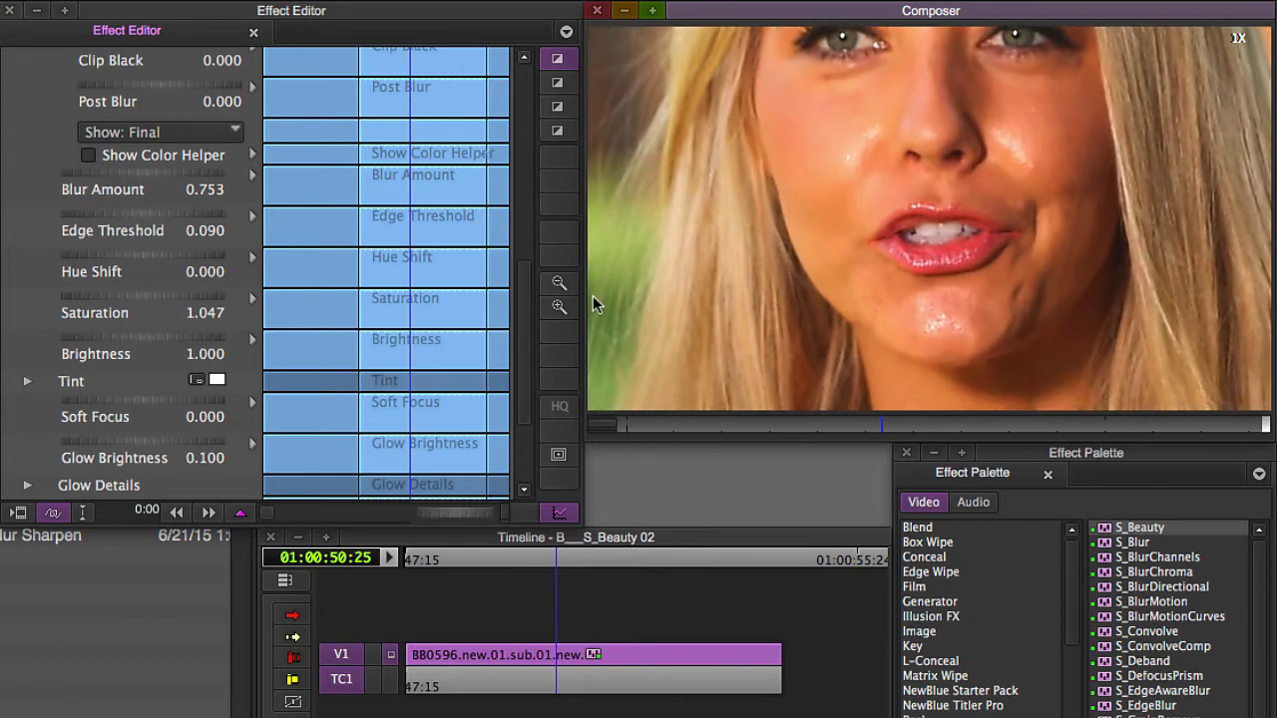
pyautogui.moveTo(523, 282); pyautogui.dragTo(520, 304)
pyautogui.click(1007, 236)
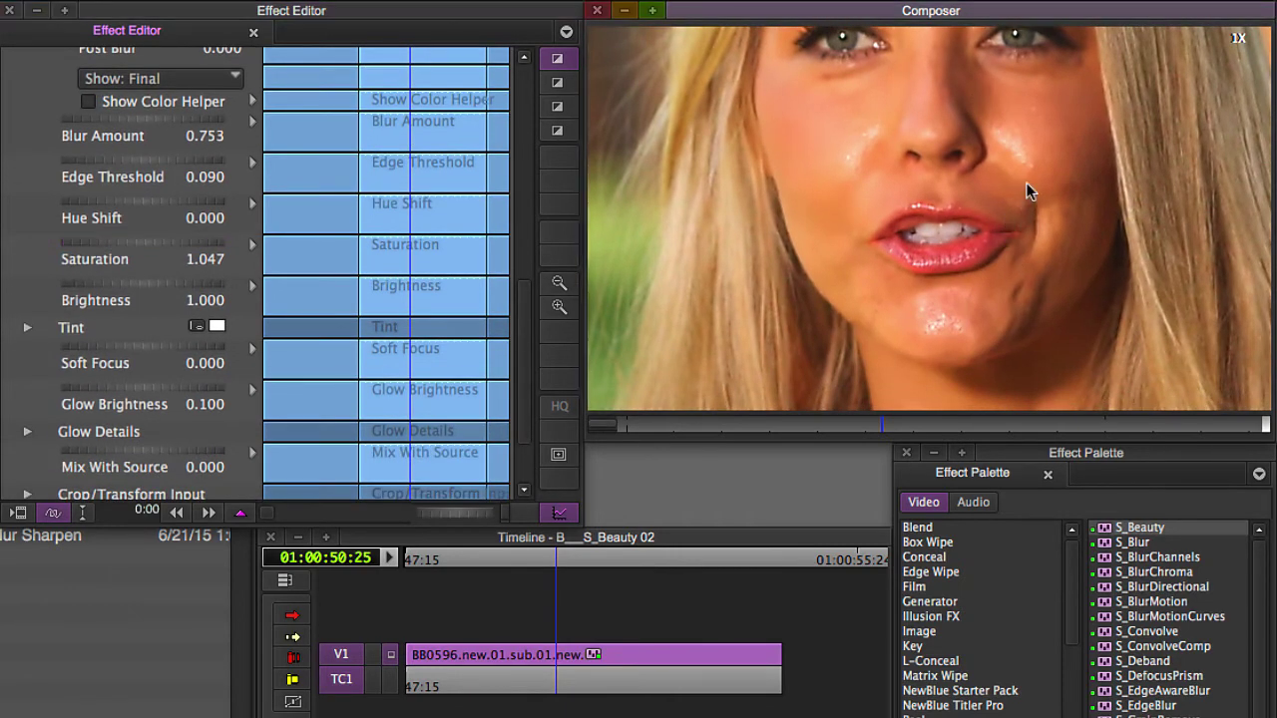
# Compare the whole frame at 01:00:51:28 with and without S_Beauty by temporarily bypassing the effect.
pyautogui.press('super+k')
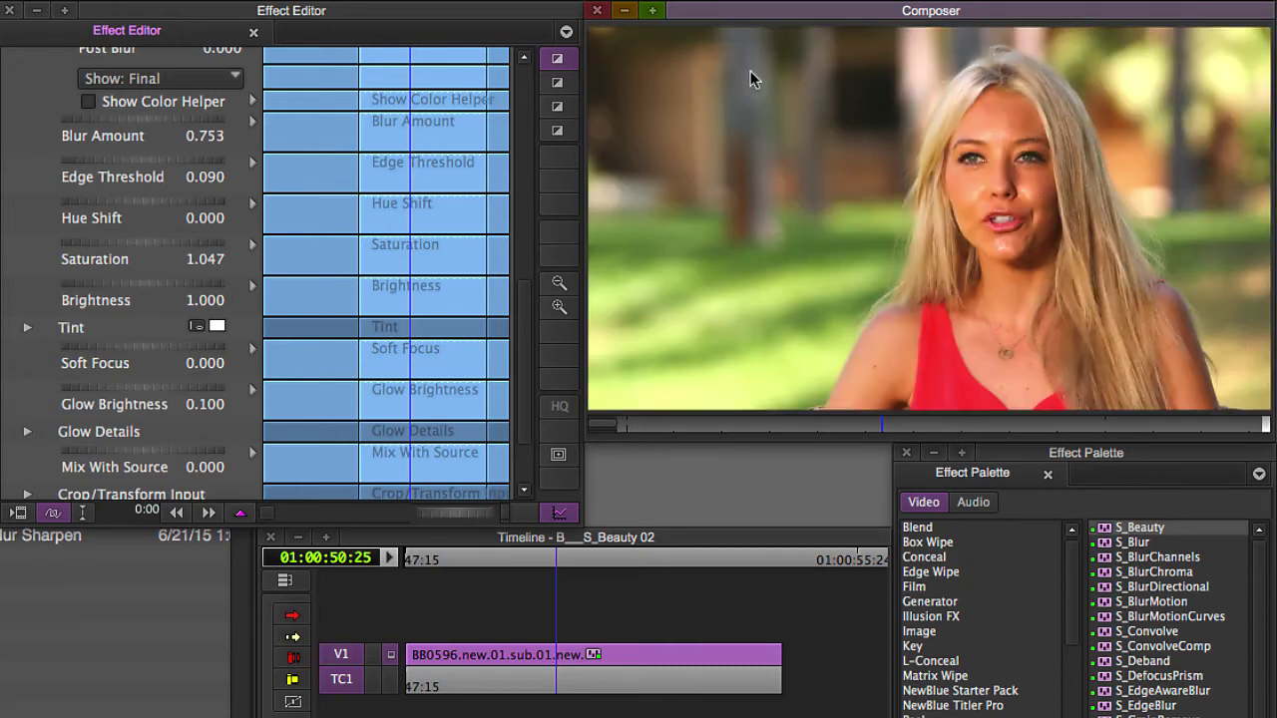
pyautogui.click(604, 654)
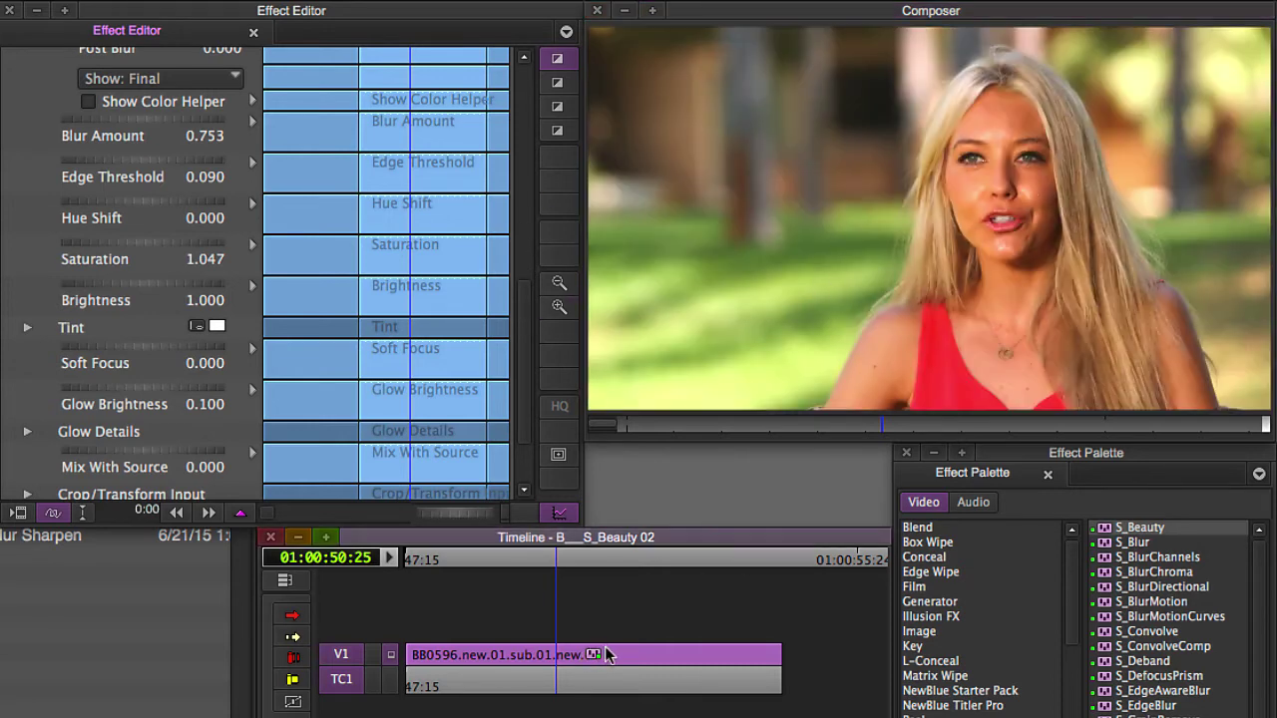
pyautogui.moveTo(527, 343); pyautogui.dragTo(526, 72)
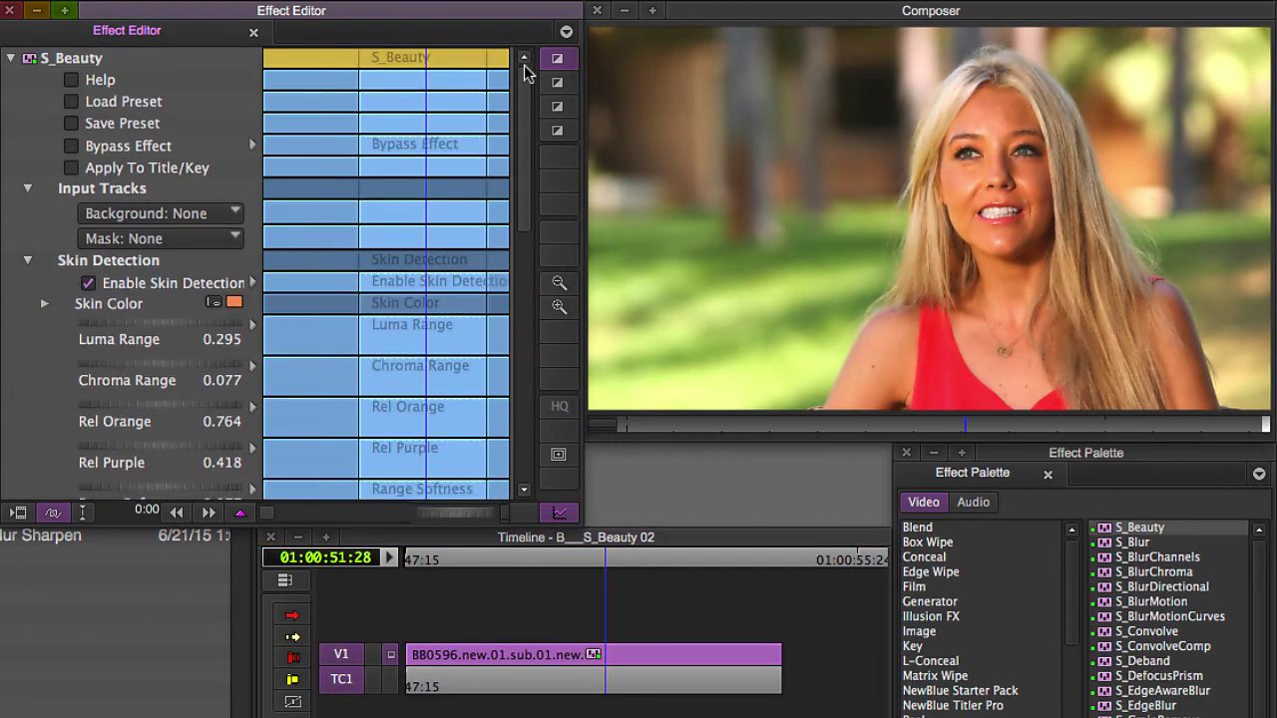
pyautogui.click(71, 145)
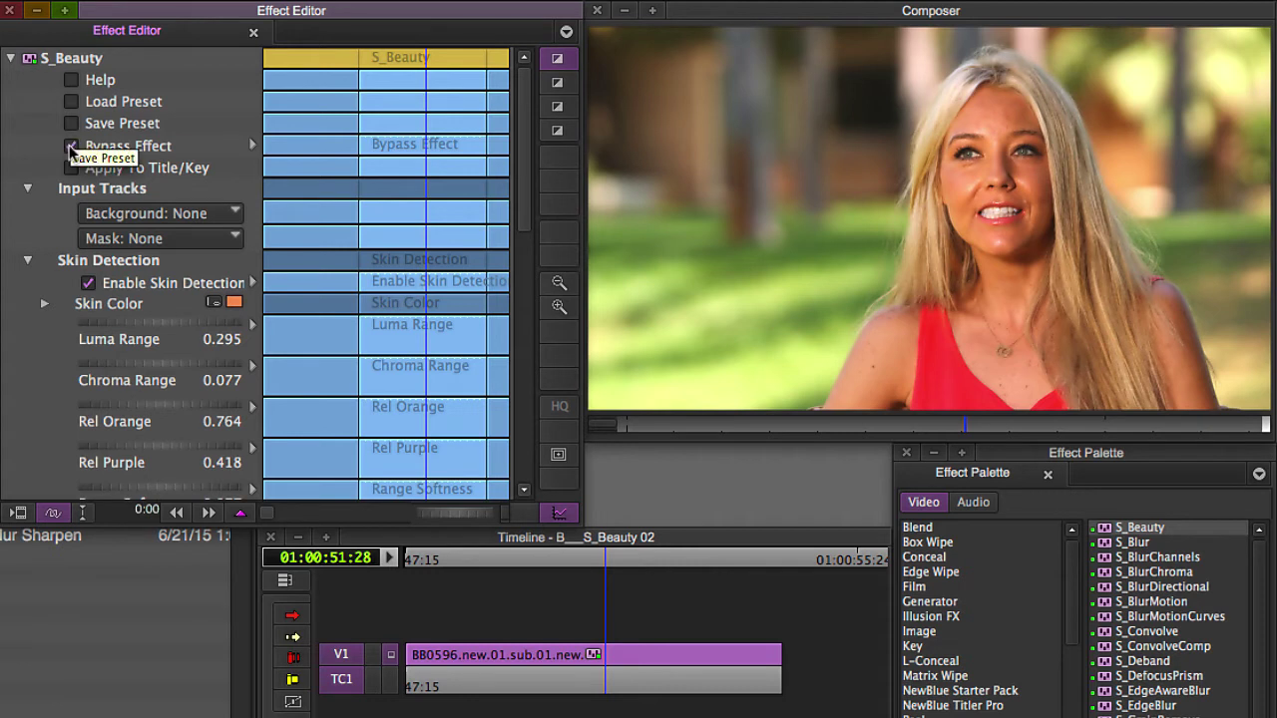
pyautogui.click(73, 147)
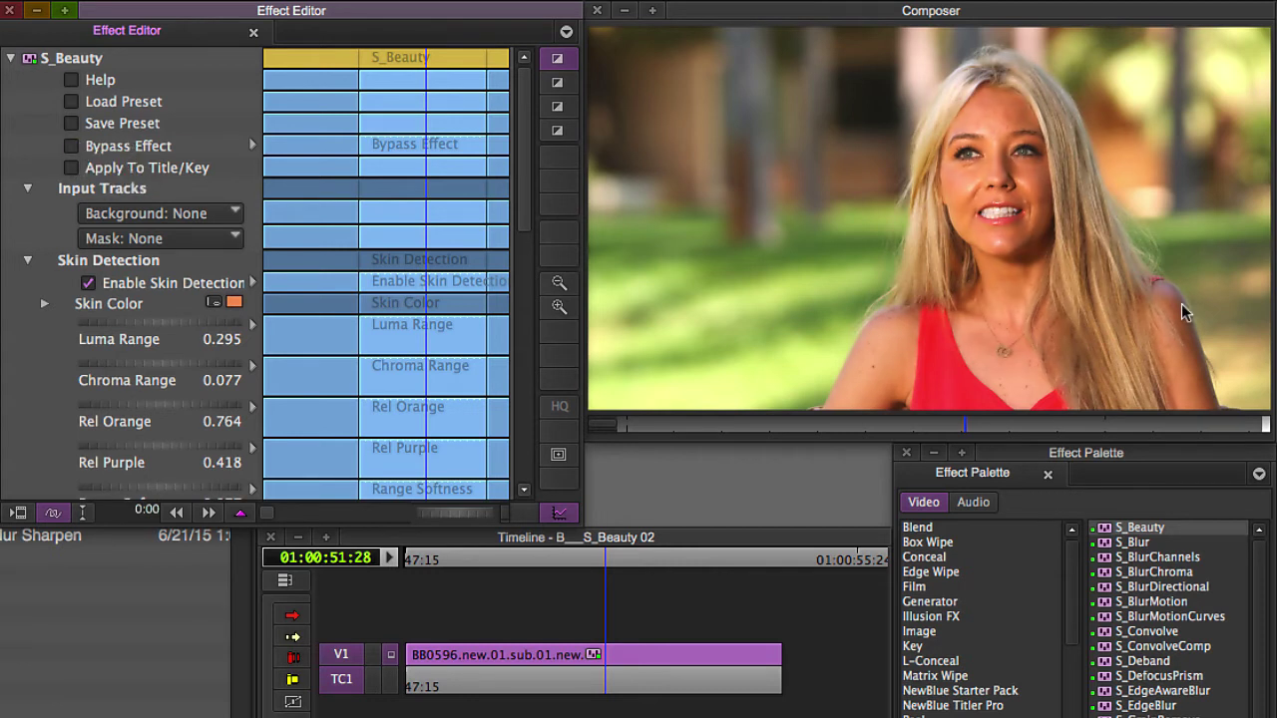
pyautogui.click(1003, 207)
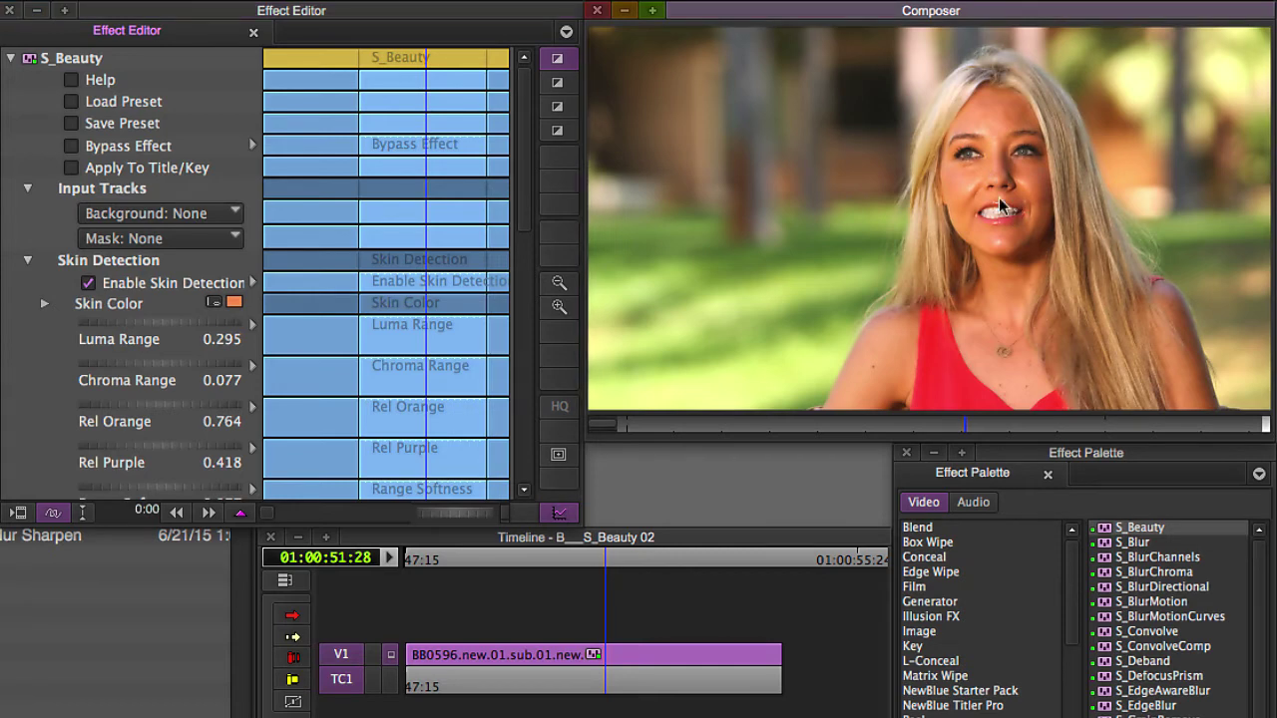
# Locate S_SoftFocus among the Sapphire Blur+Sharpen effects and try S_Beauty's own Soft Focus at 0.192.
pyautogui.moveTo(527, 200); pyautogui.dragTo(518, 434)
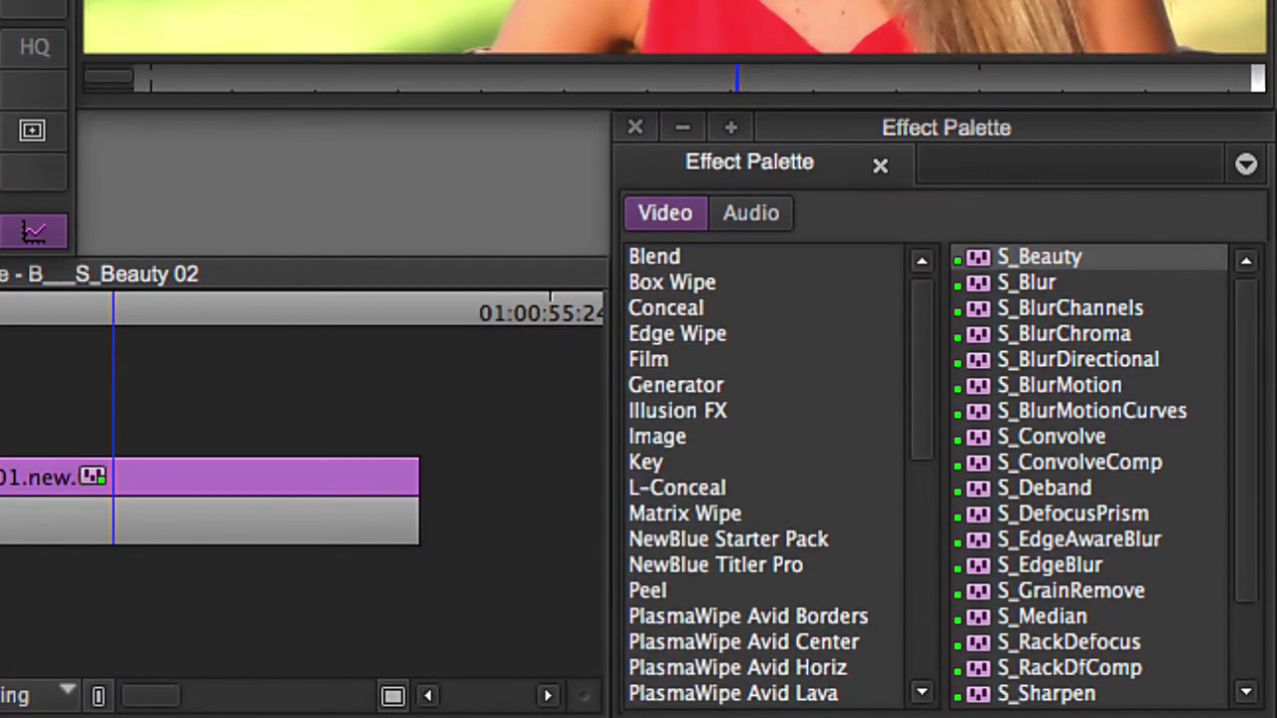
pyautogui.moveTo(1245, 527); pyautogui.dragTo(1220, 672)
pyautogui.click(1082, 621)
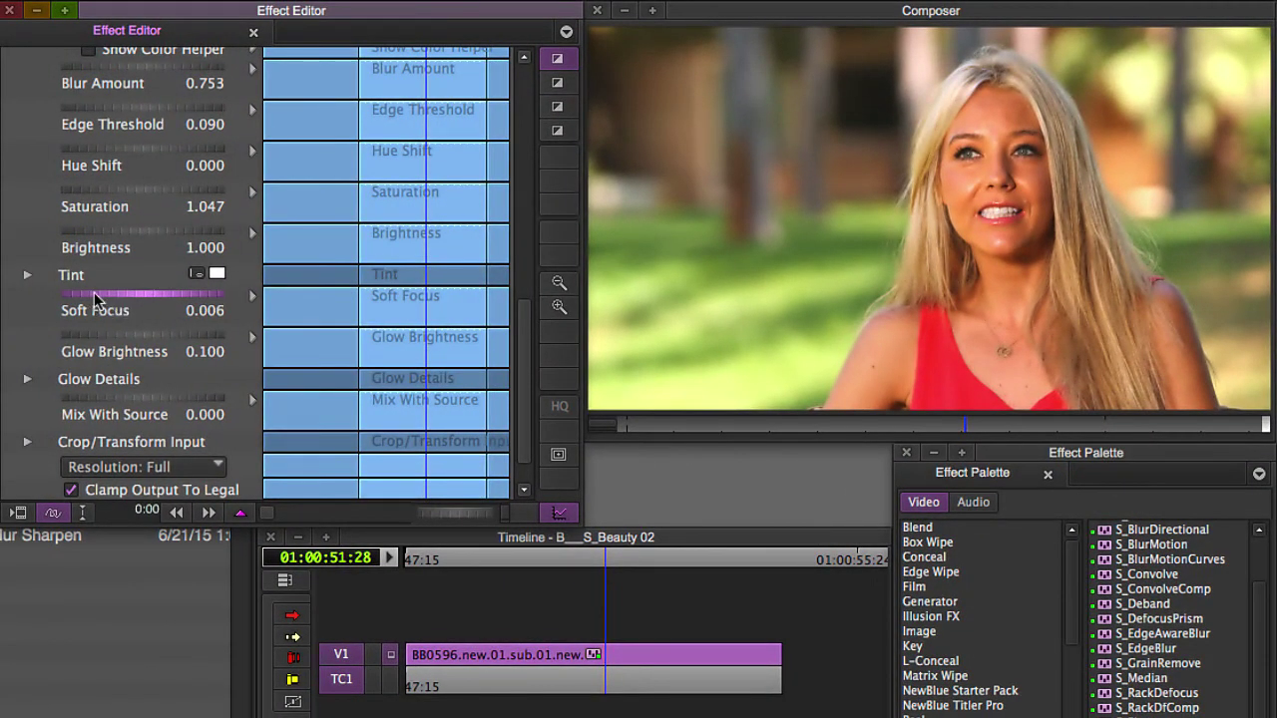
pyautogui.moveTo(94, 297); pyautogui.dragTo(211, 309)
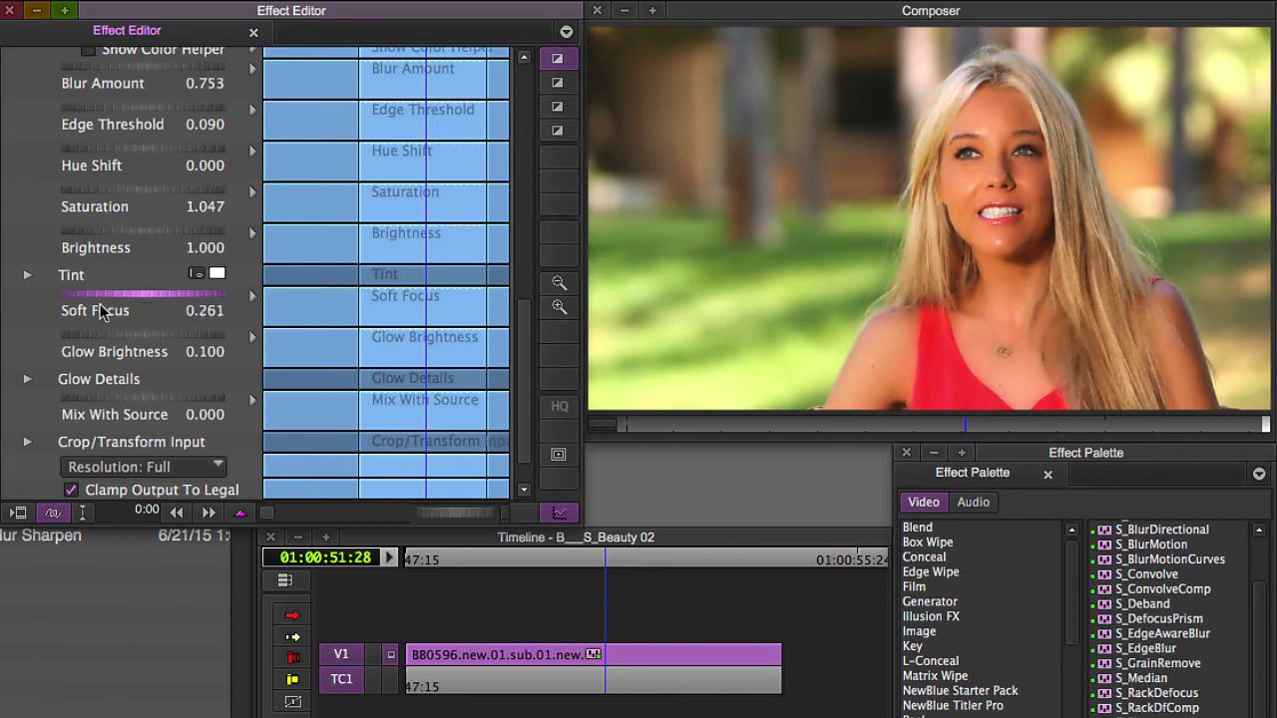
pyautogui.moveTo(100, 312); pyautogui.dragTo(151, 304)
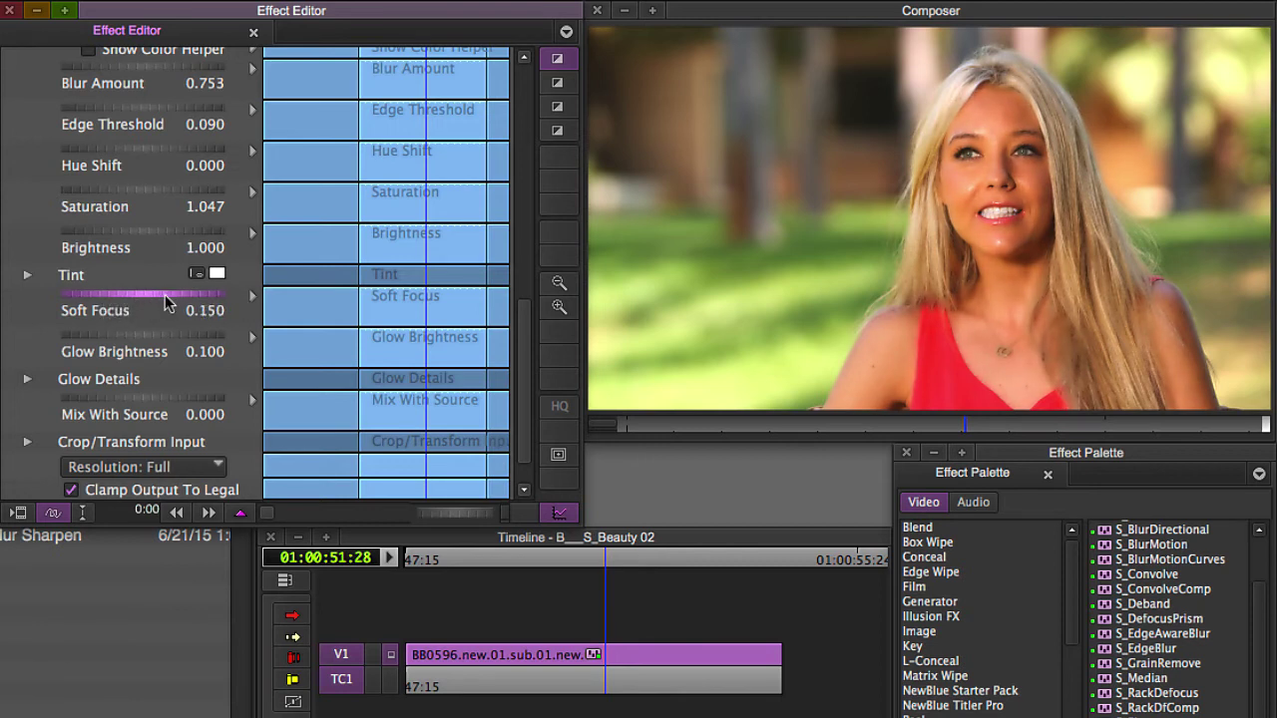
pyautogui.scroll(1, 525, 319)
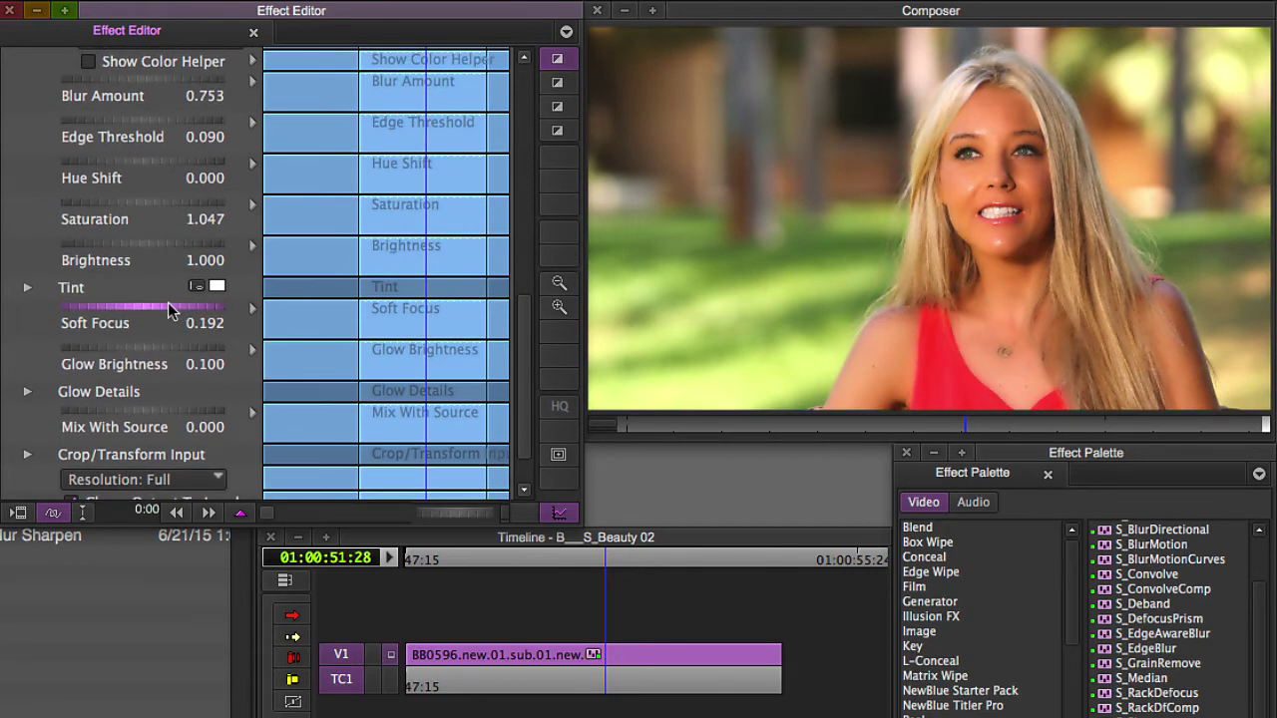
# Compare the image by undoing and redoing the Soft Focus change, and set Soft Focus to 0.018.
pyautogui.press('super+z')
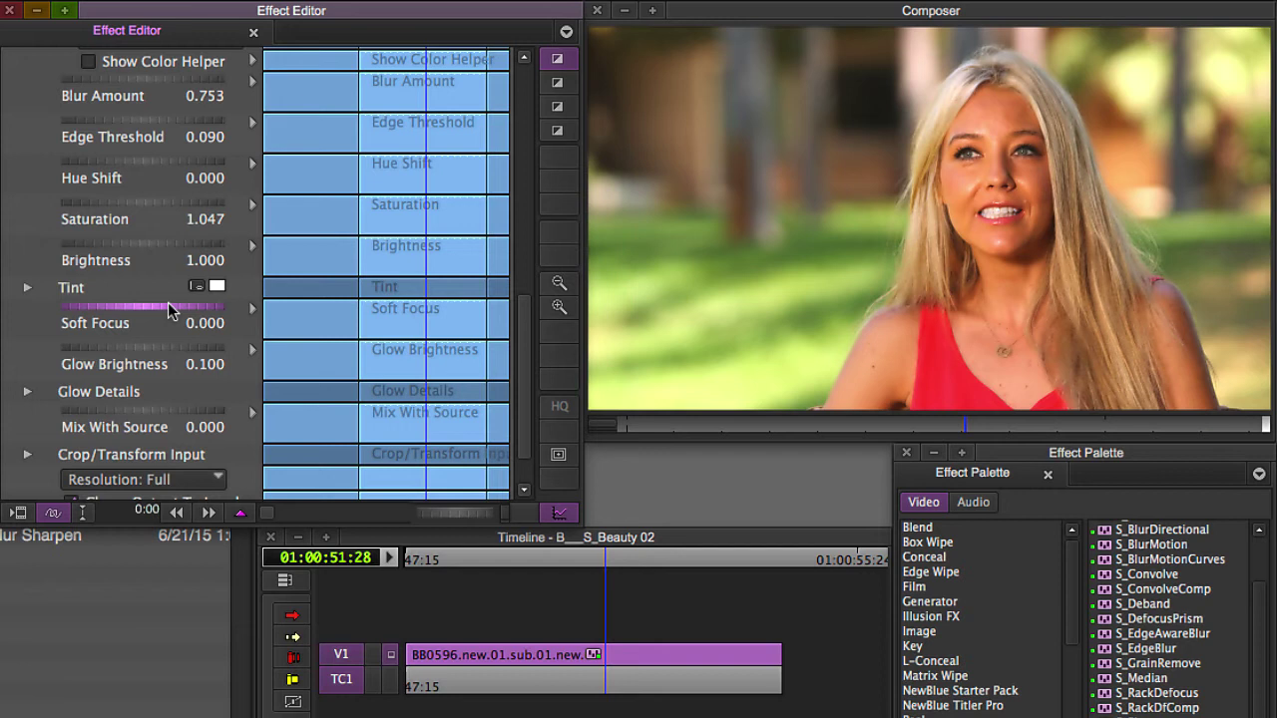
pyautogui.press('super+r')
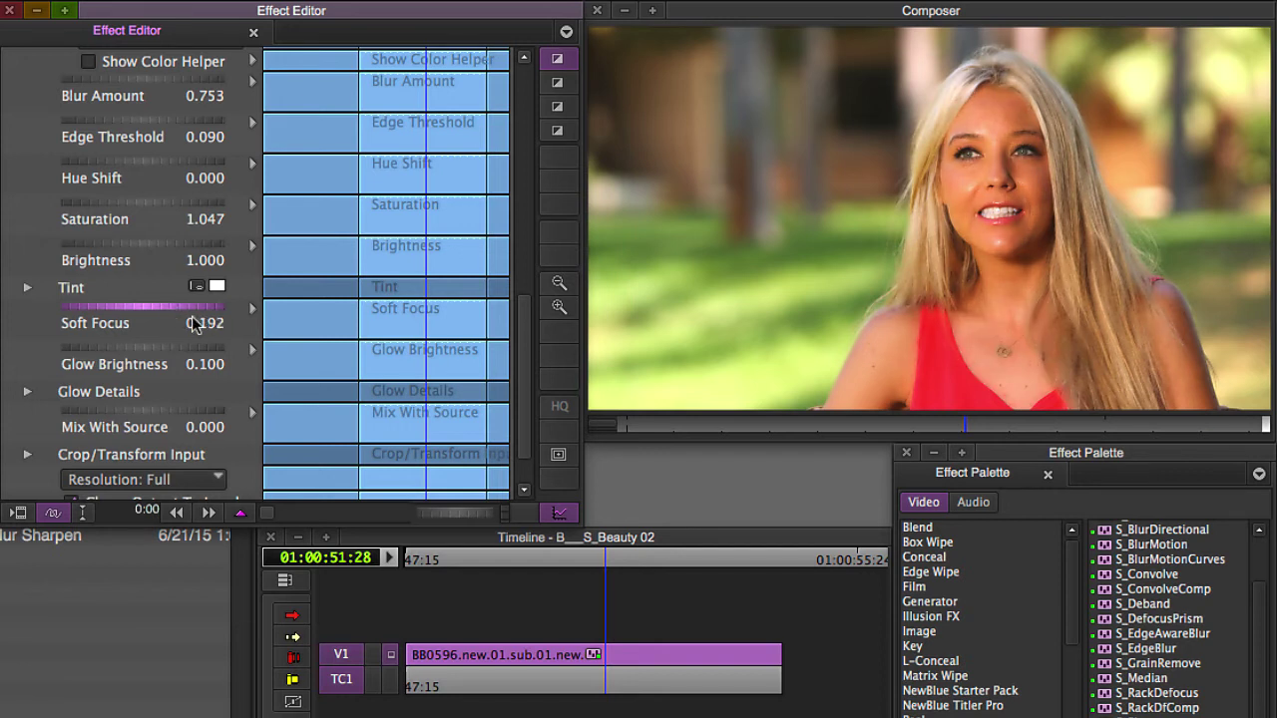
pyautogui.moveTo(195, 322); pyautogui.dragTo(113, 310)
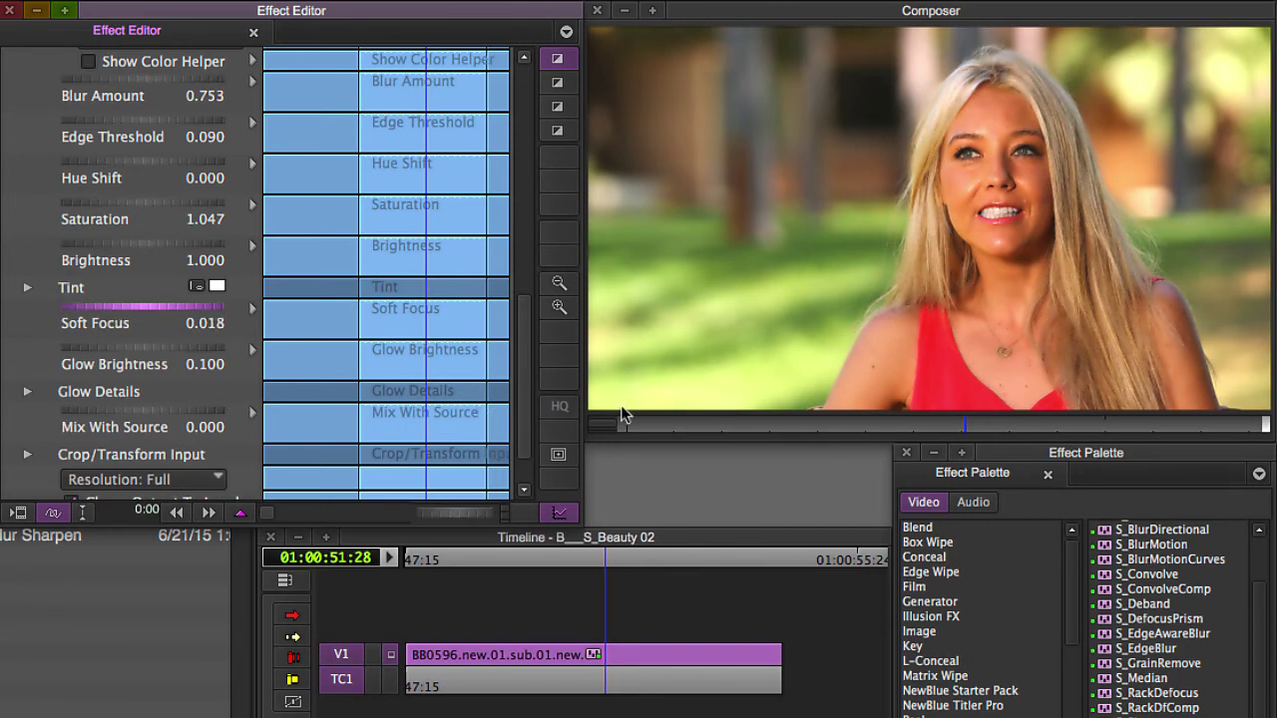
# Play the clip from 01:00:47:21 to review the smoothing in motion, and park at 01:00:48:29.
pyautogui.click(640, 424)
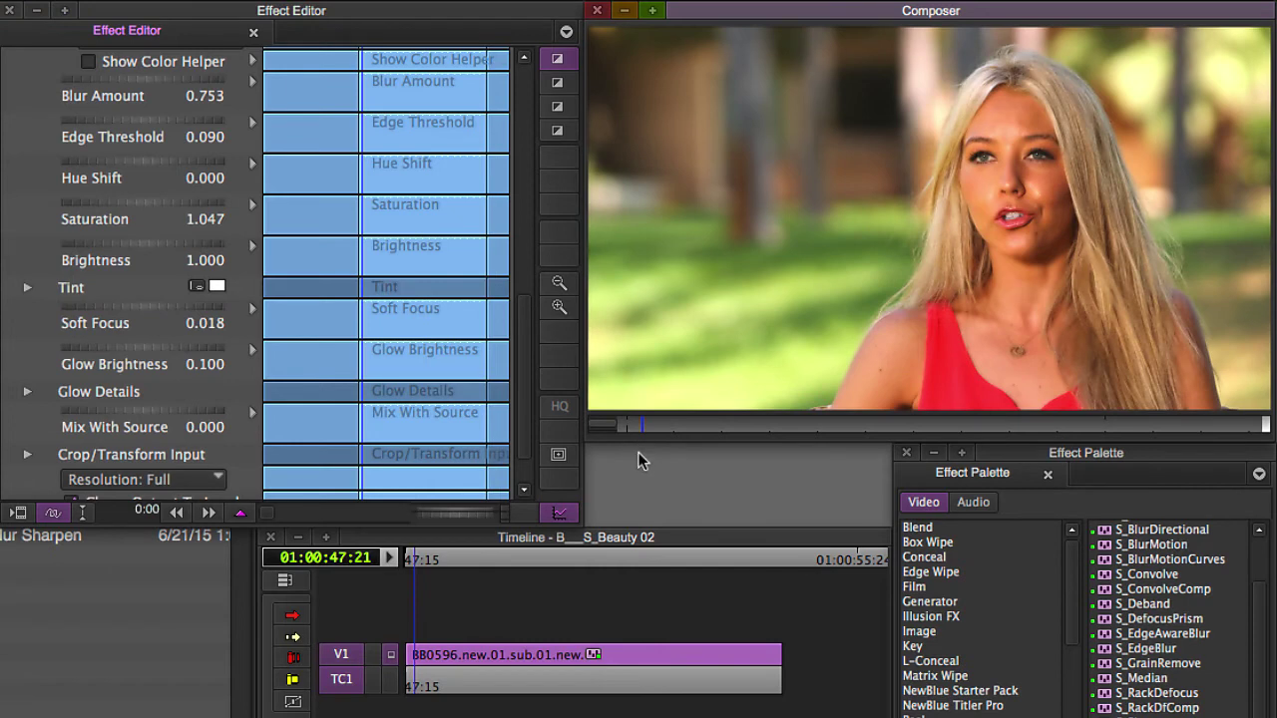
pyautogui.press('space')
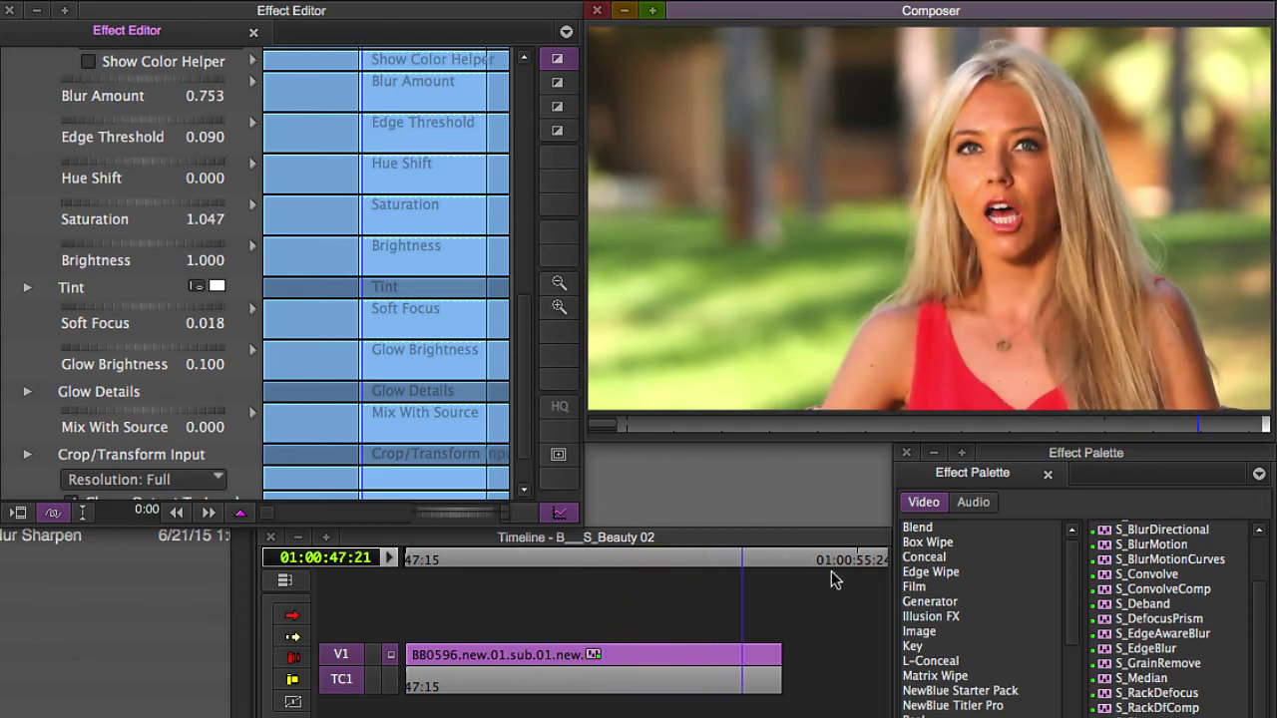
pyautogui.click(742, 427)
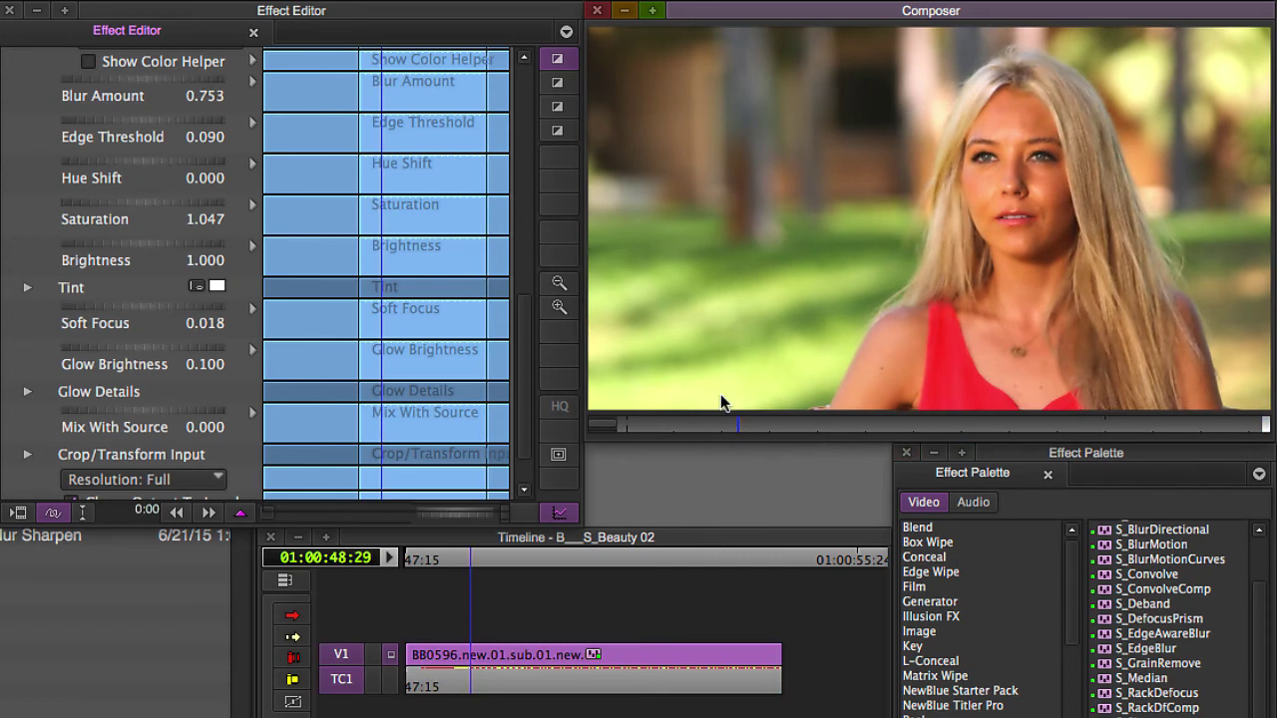
# Compare the face close up with and without S_Beauty, and check the smoothing again at 01:00:49:23.
pyautogui.moveTo(518, 329); pyautogui.dragTo(536, 78)
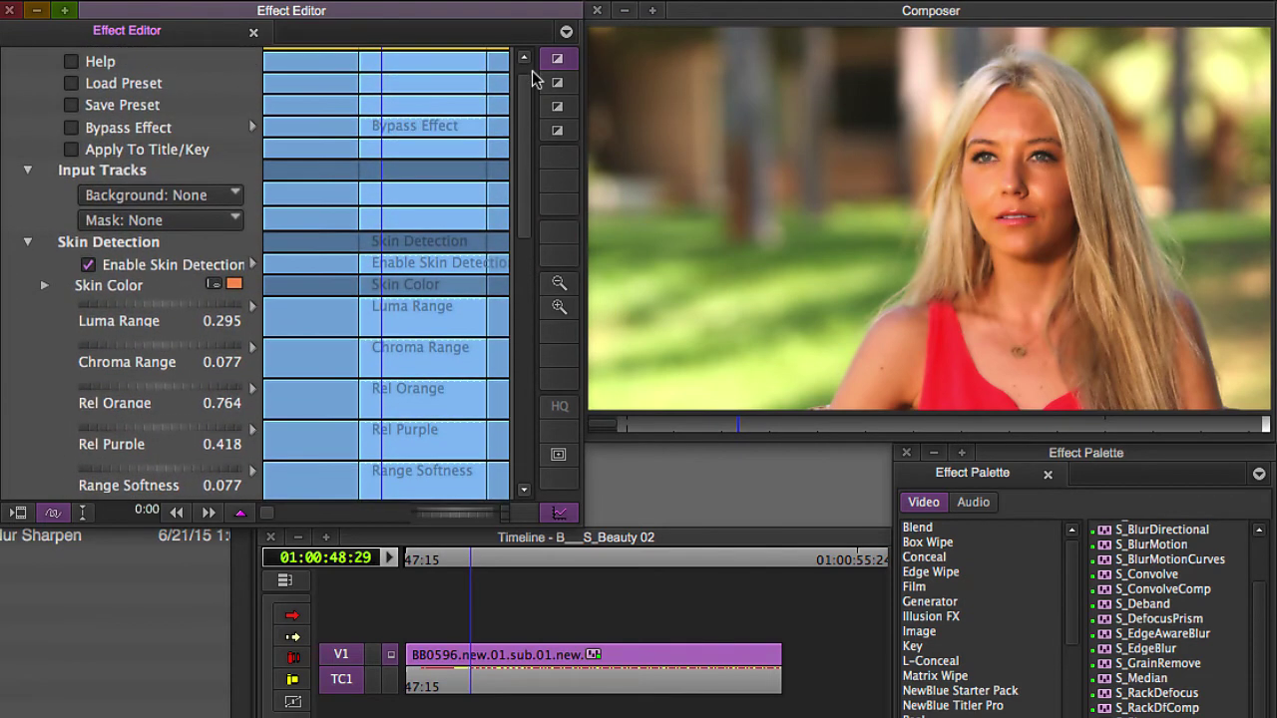
pyautogui.click(1037, 163)
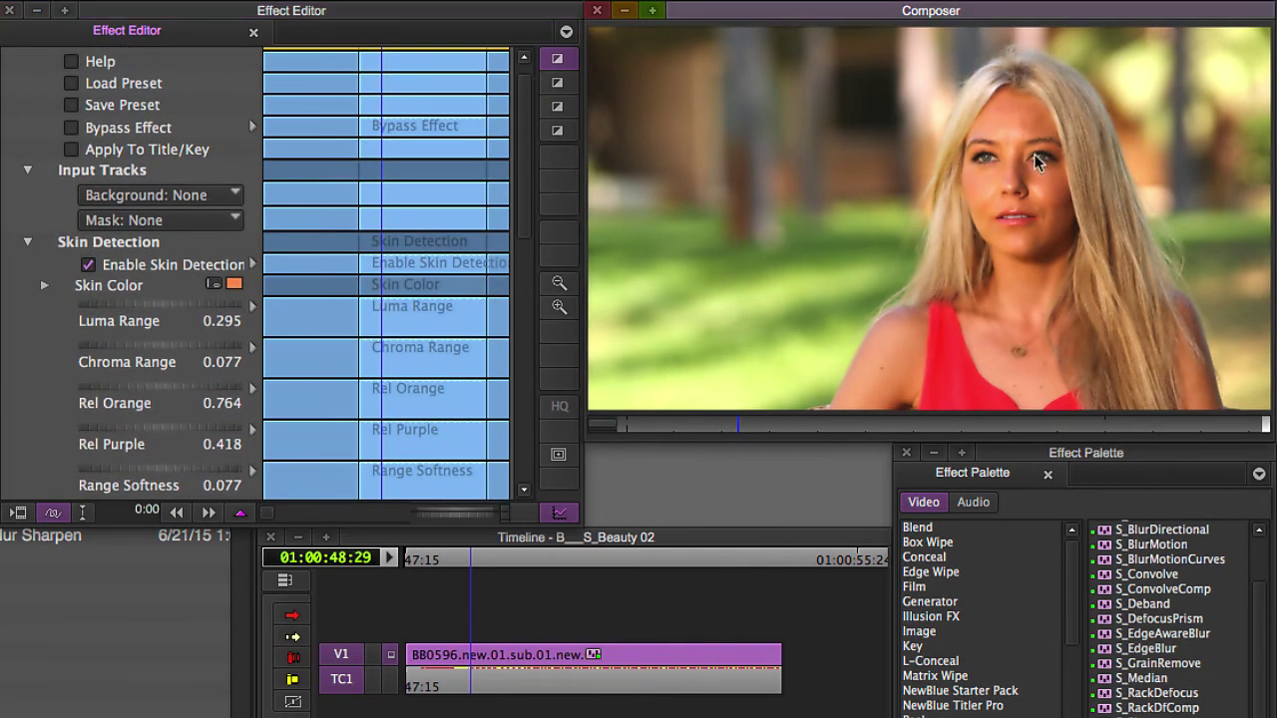
pyautogui.press('super+l')
pyautogui.moveTo(1124, 170); pyautogui.dragTo(835, 257)
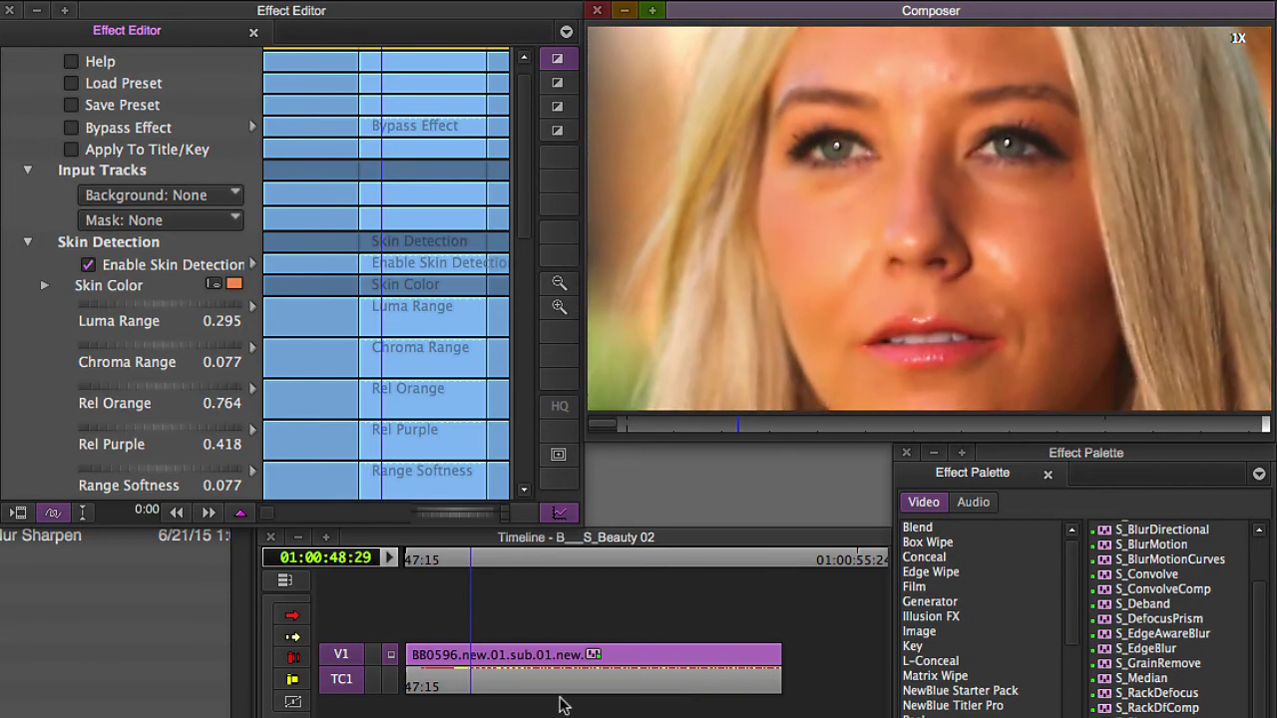
pyautogui.click(76, 130)
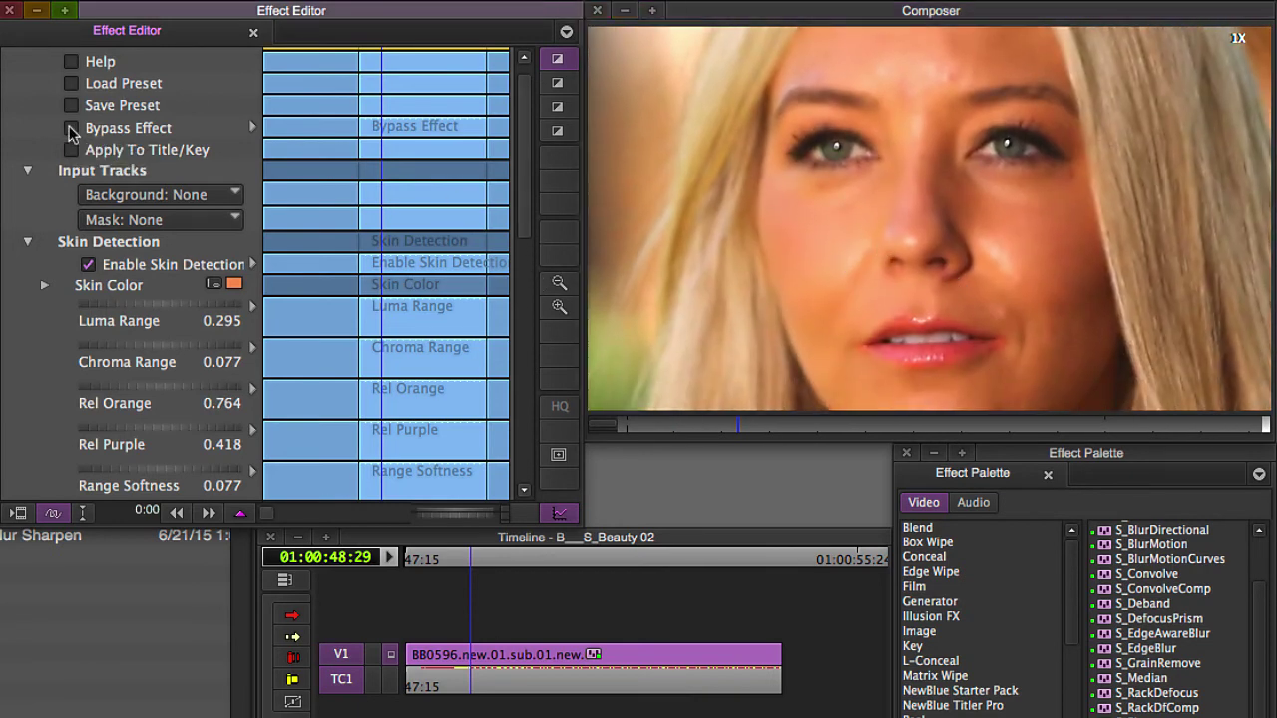
pyautogui.click(77, 129)
pyautogui.click(73, 129)
pyautogui.click(799, 428)
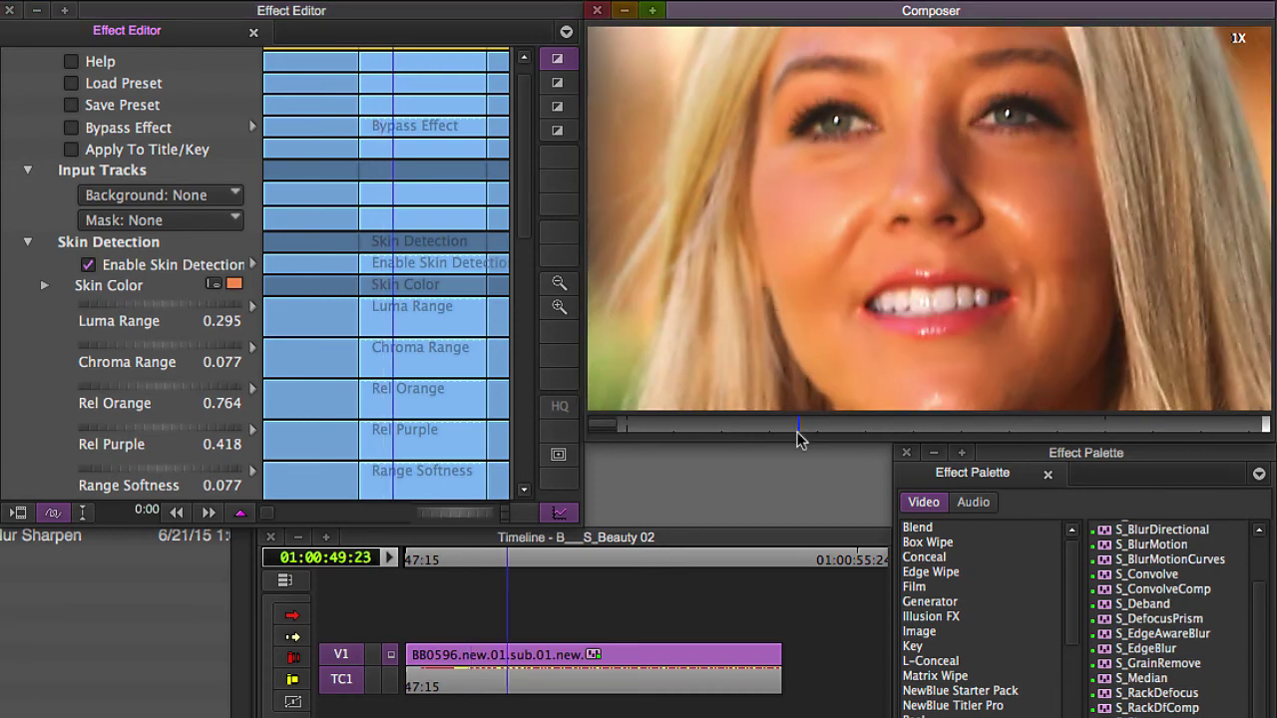
pyautogui.press('h')
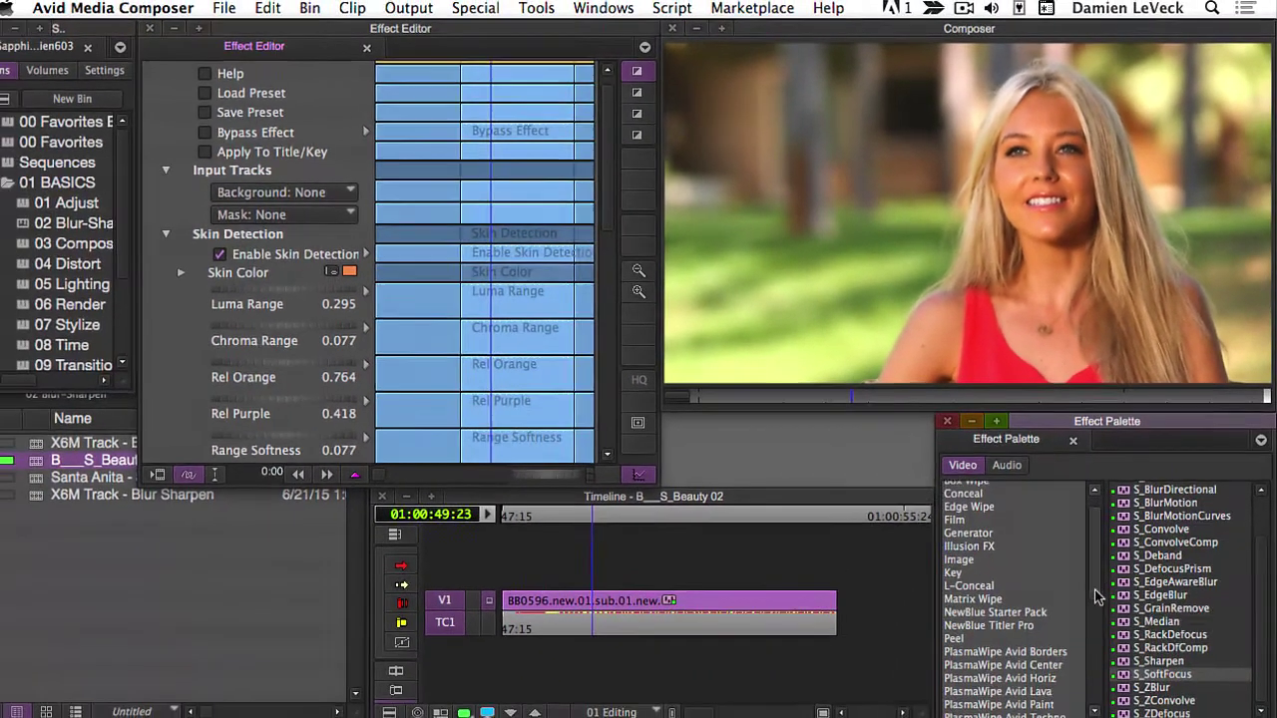
# Apply the S_FilmEffect effect from the Sapphire Stylize category to the interview clip on V1.
pyautogui.scroll(-10, 1082, 630)
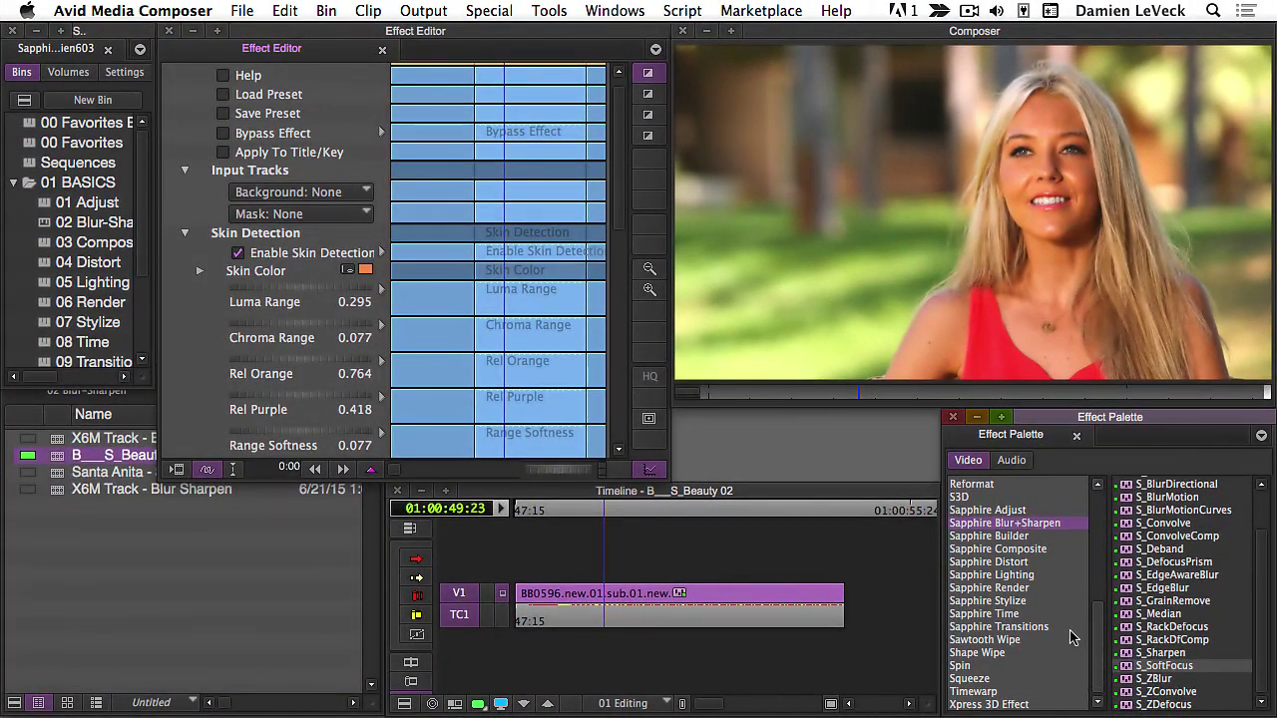
pyautogui.click(1019, 602)
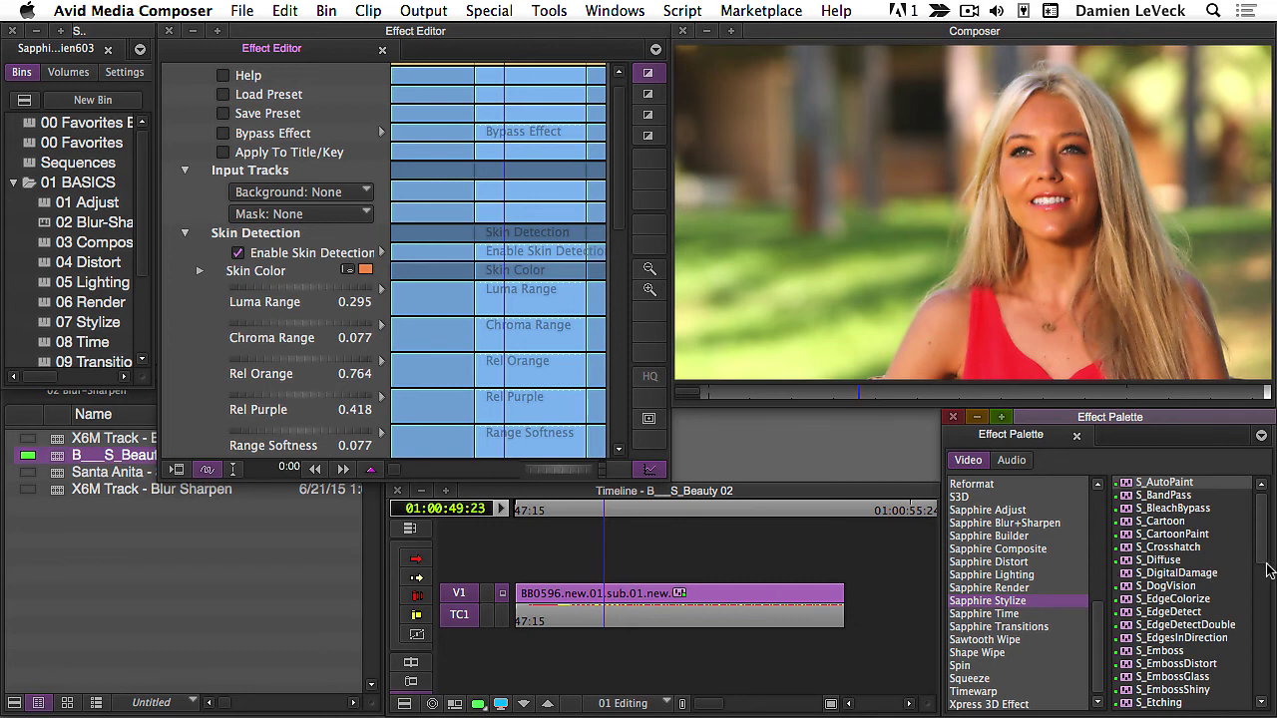
pyautogui.scroll(-4, 1268, 571)
pyautogui.click(1209, 602)
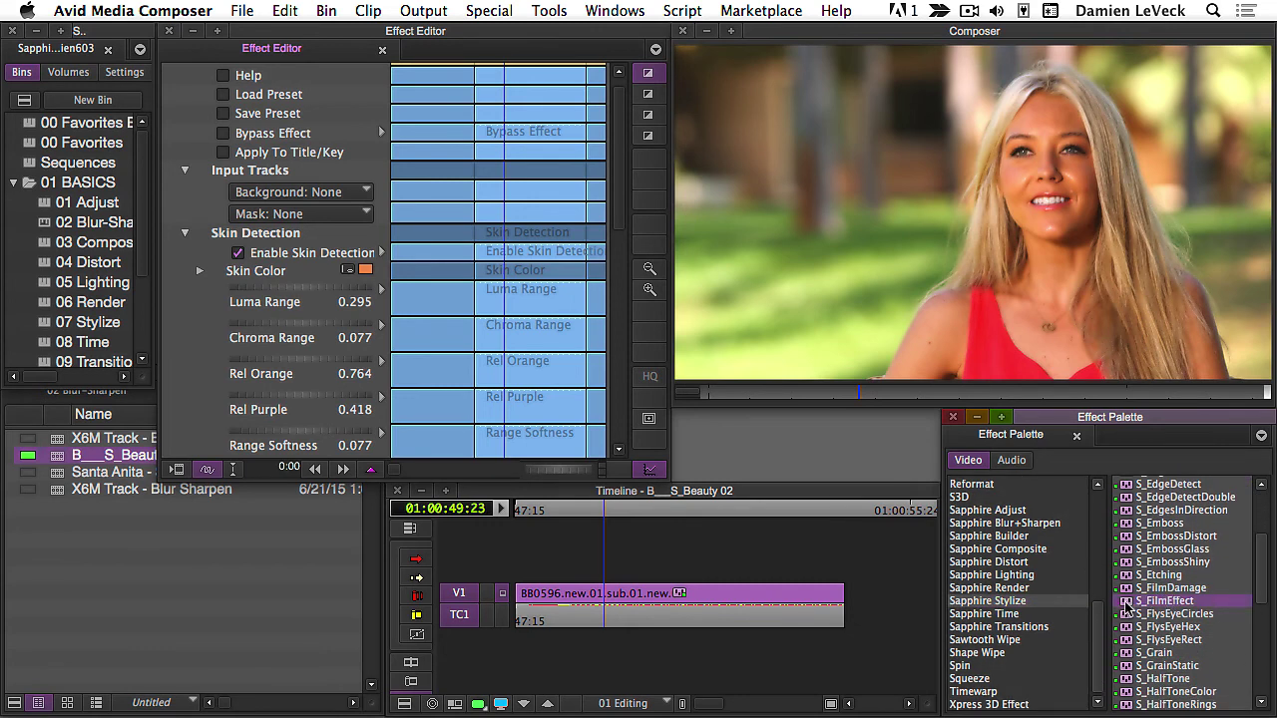
pyautogui.moveTo(609, 599); pyautogui.dragTo(610, 603)
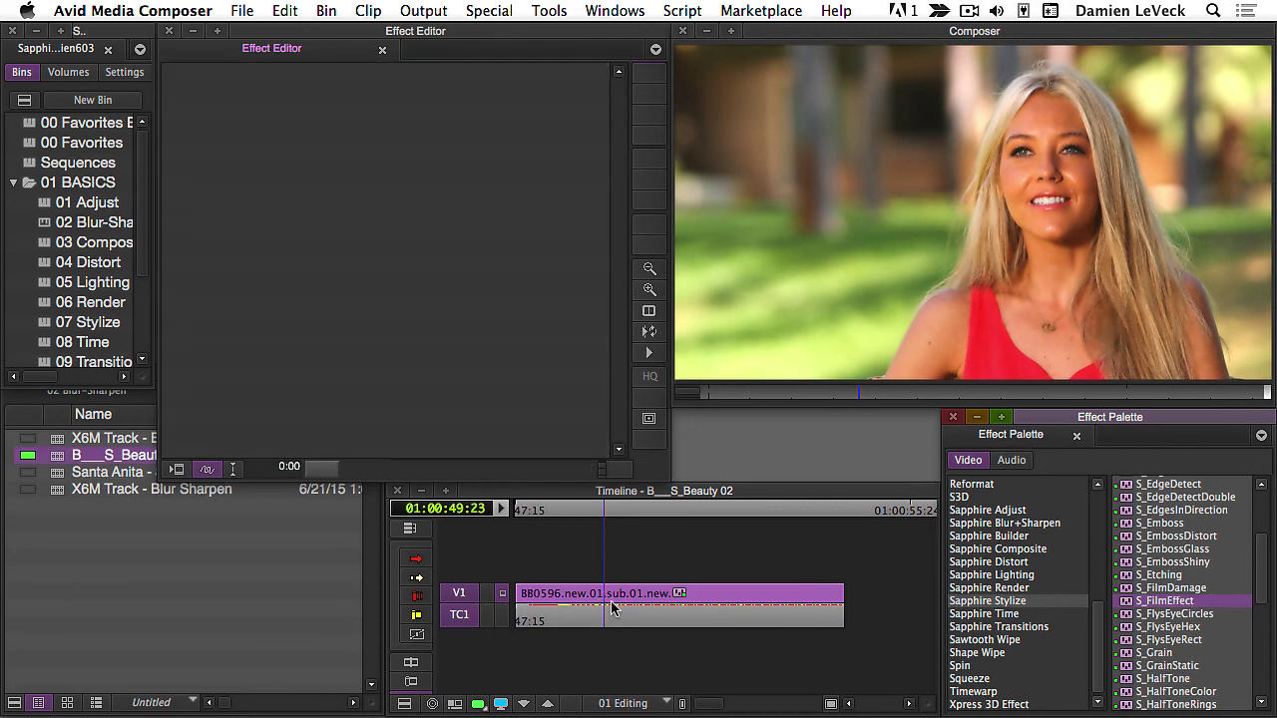
# Set the S_FilmEffect color correction on the V1 clip to Input Gamma 1.351 and Output Gamma 1.876.
pyautogui.click(607, 598)
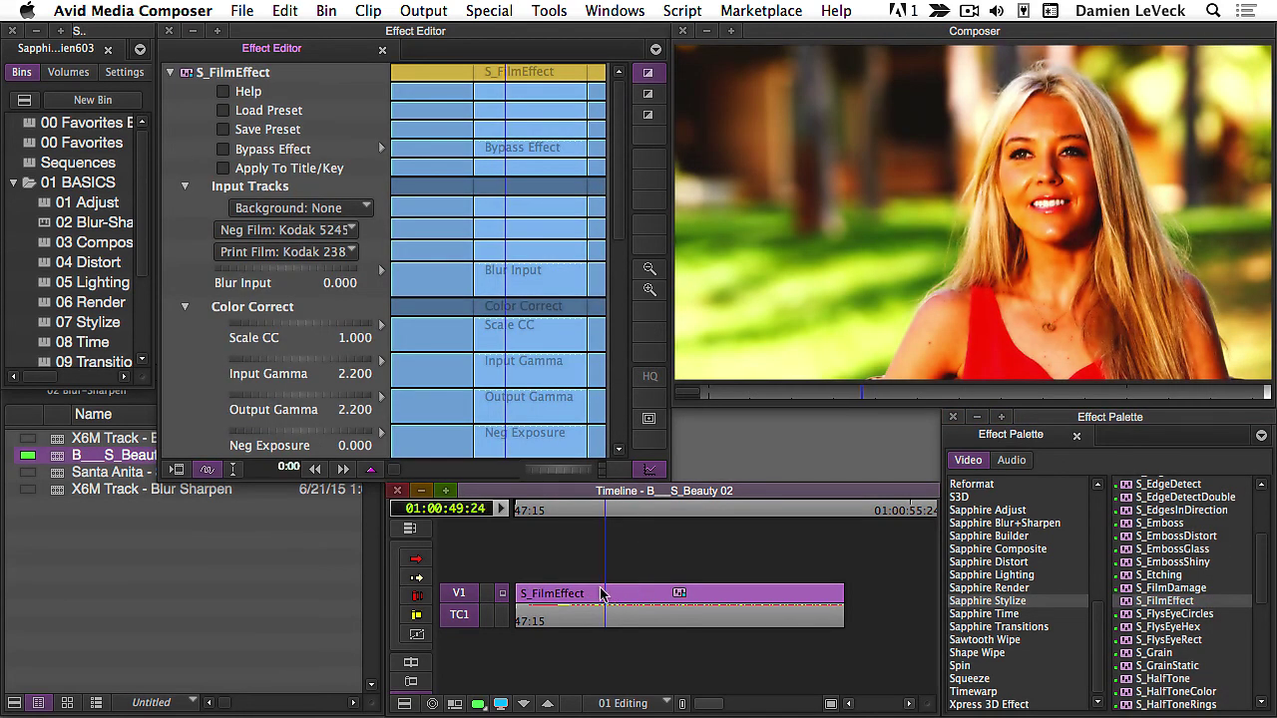
pyautogui.moveTo(618, 210); pyautogui.dragTo(617, 244)
pyautogui.moveTo(289, 284); pyautogui.dragTo(9, 310)
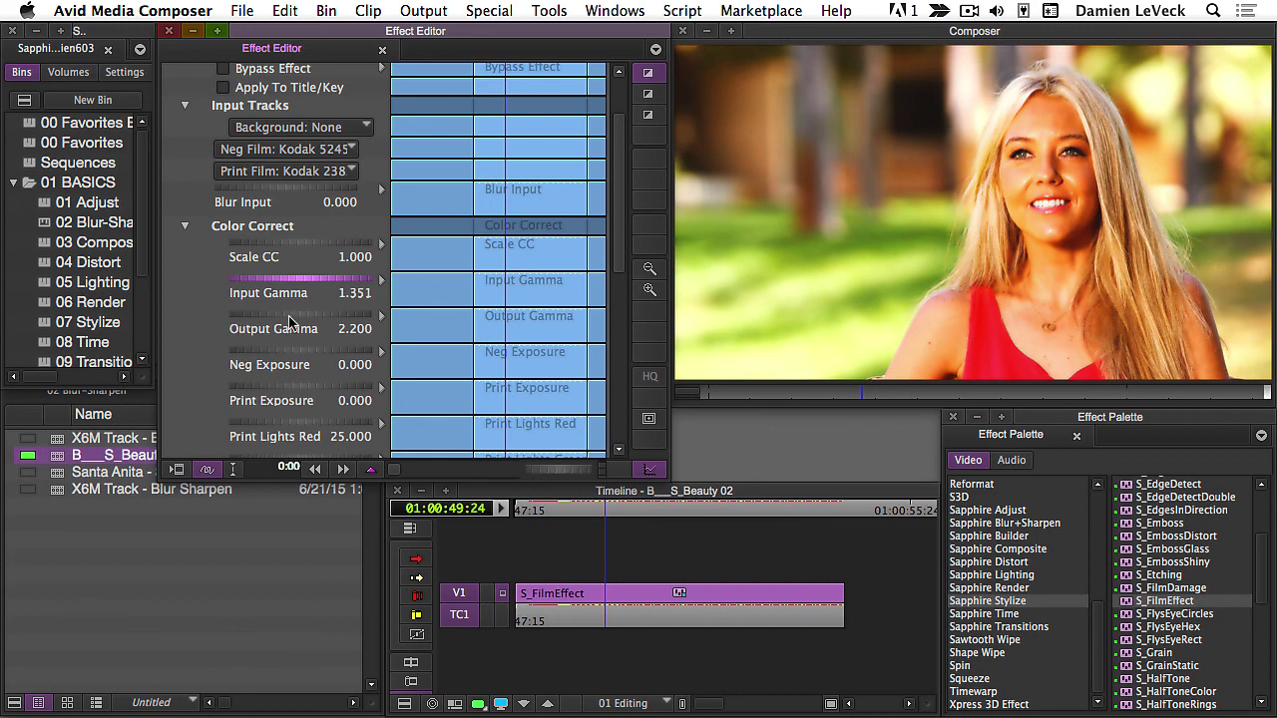
pyautogui.moveTo(293, 316); pyautogui.dragTo(194, 322)
pyautogui.scroll(-2, 622, 205)
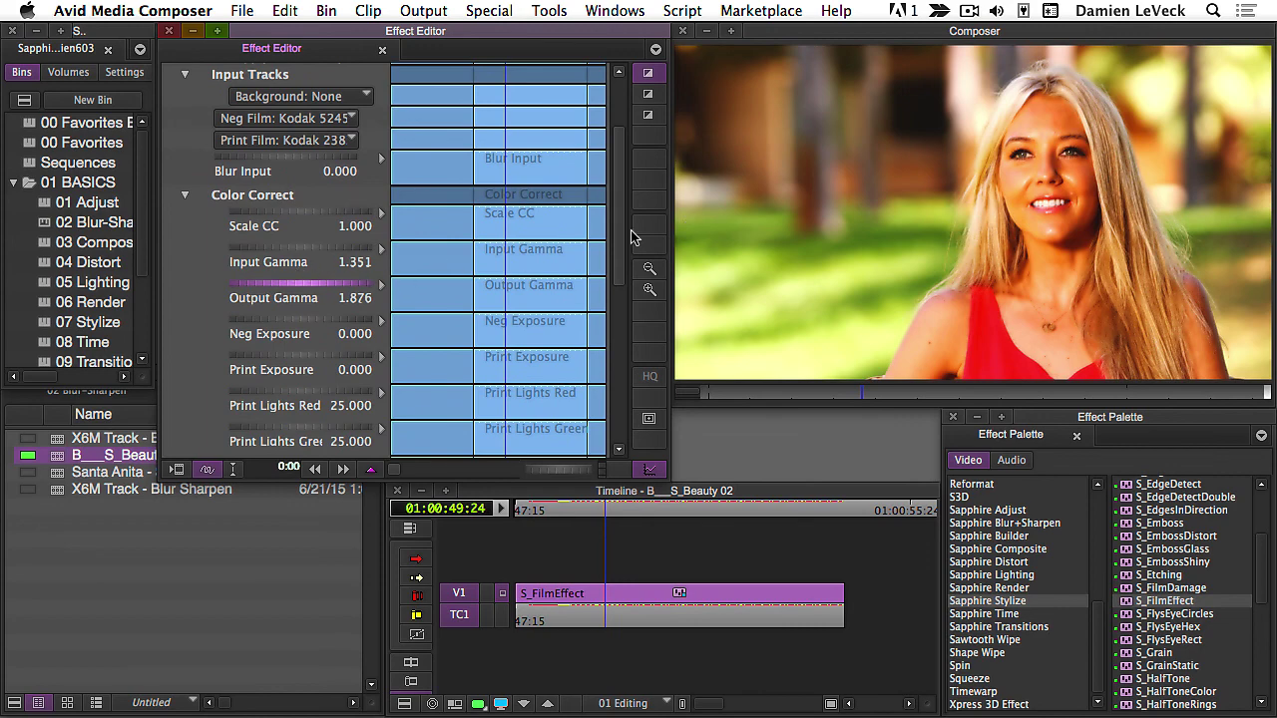
# Raise the film grain slightly in the Grain settings of S_FilmEffect and check the grain on the woman's face close up.
pyautogui.moveTo(623, 236); pyautogui.dragTo(611, 337)
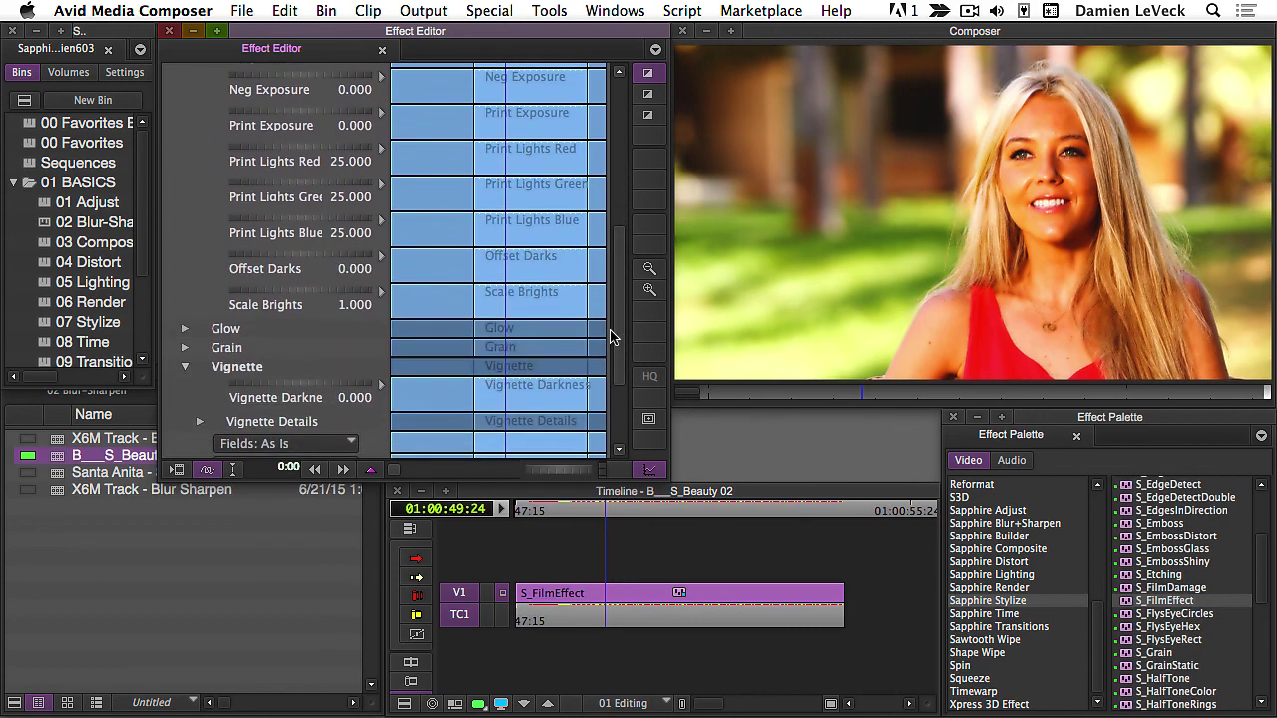
pyautogui.click(184, 348)
pyautogui.moveTo(287, 366); pyautogui.dragTo(319, 366)
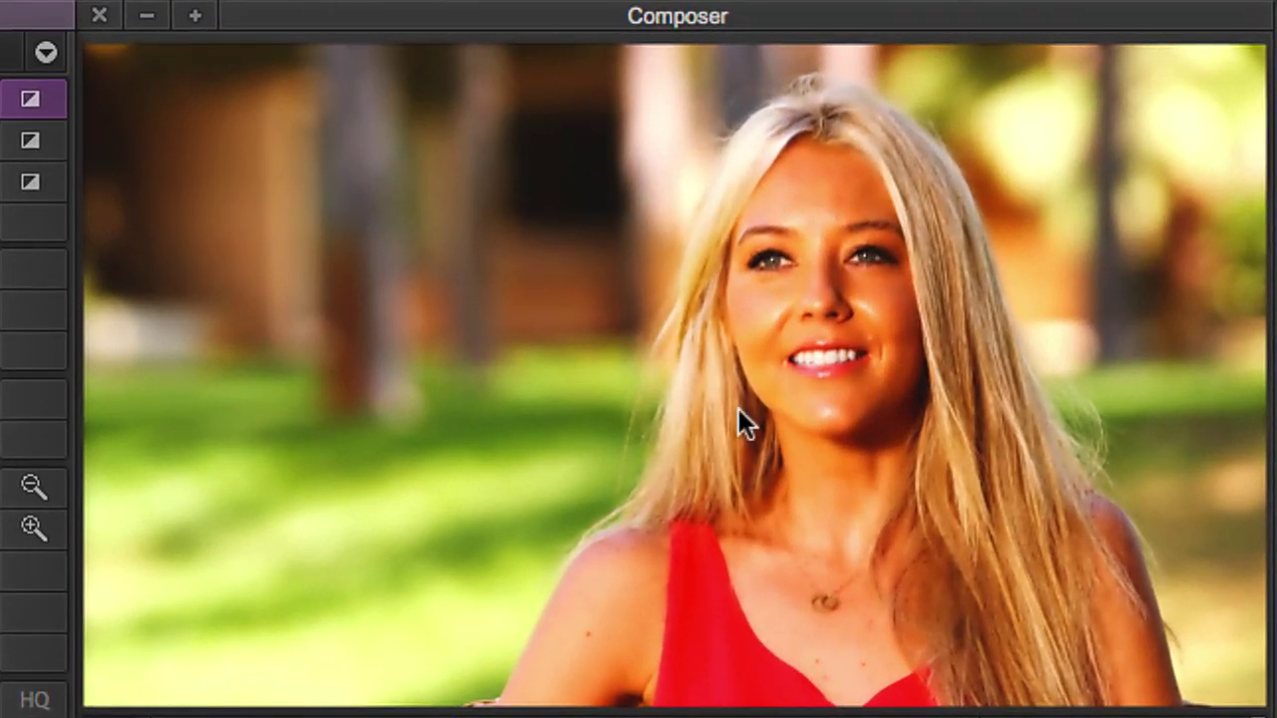
pyautogui.click(788, 385)
pyautogui.press('super+l')
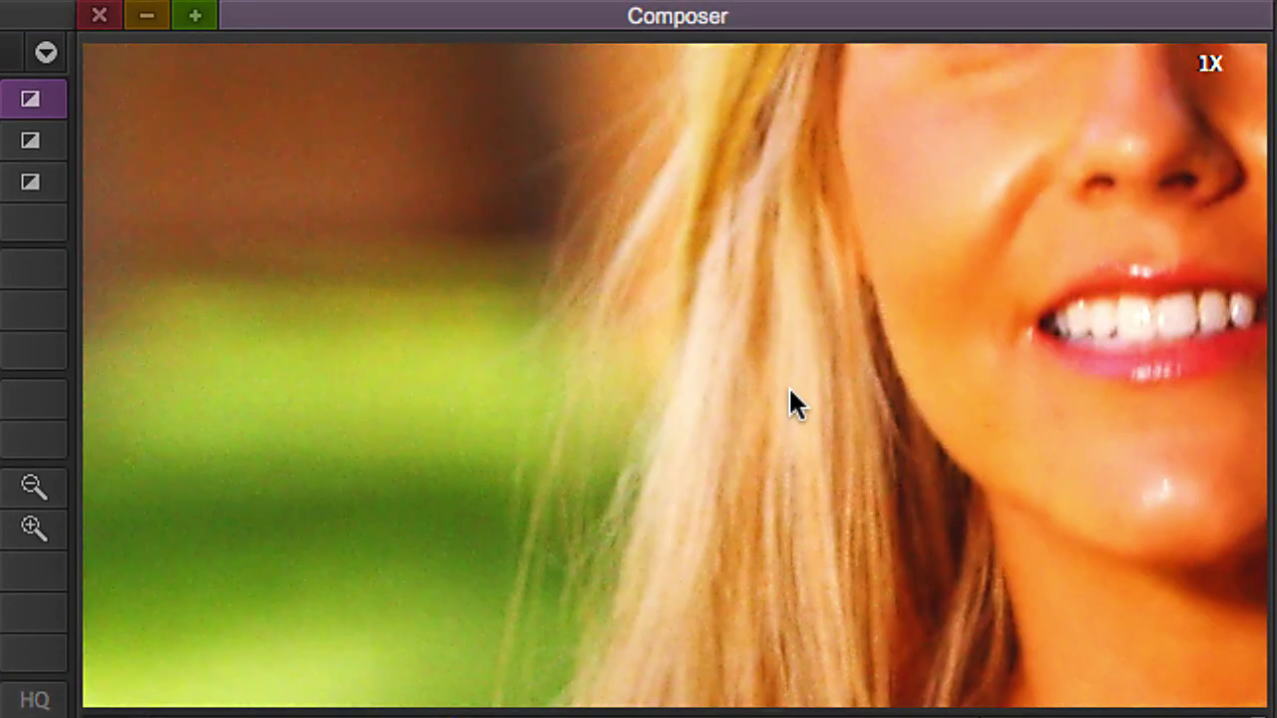
pyautogui.moveTo(1122, 197); pyautogui.dragTo(587, 451)
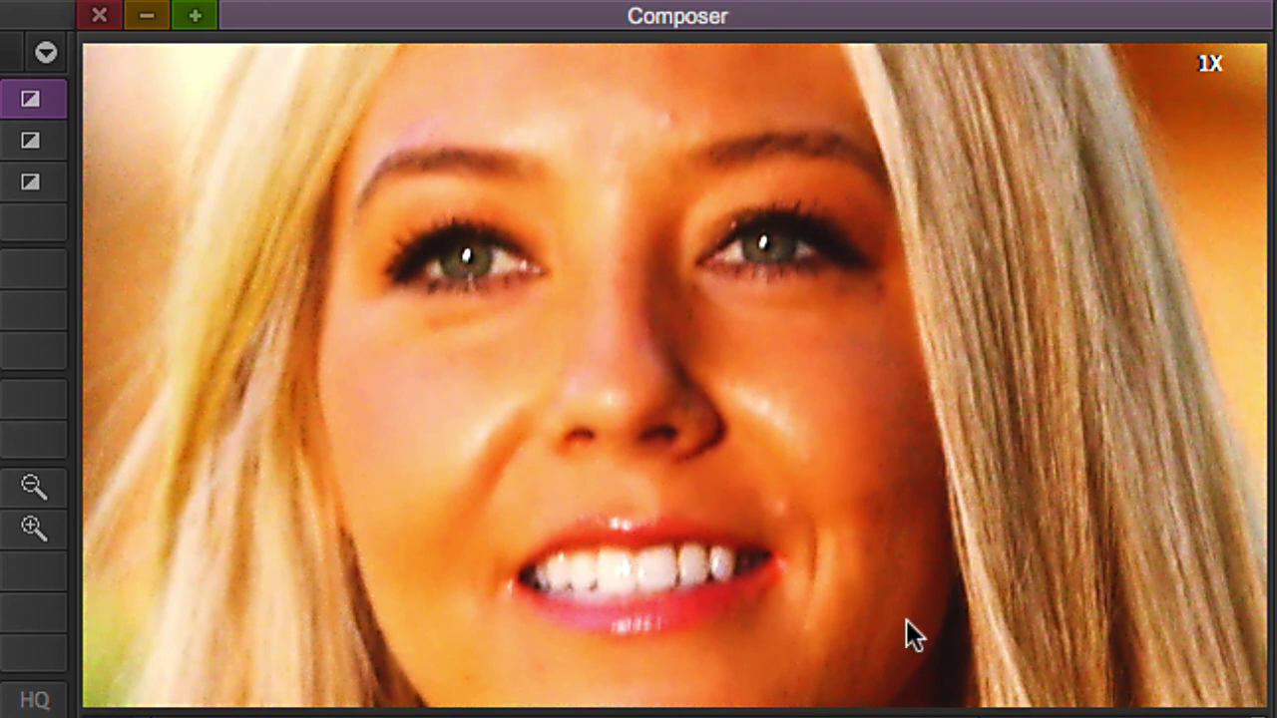